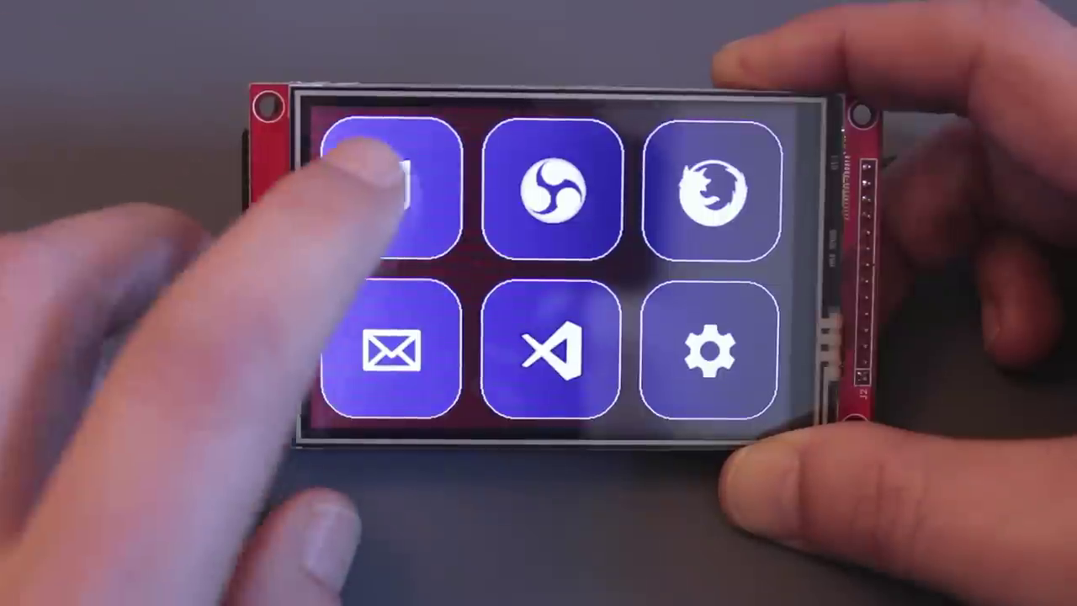
{"action": "left_click", "coordinate": [374, 181]}
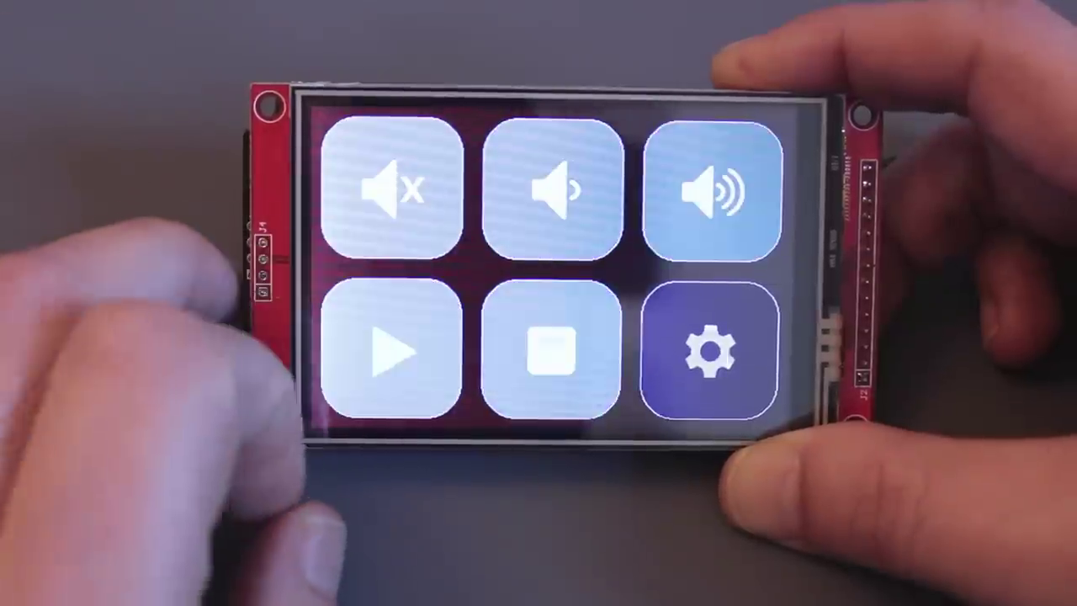
{"action": "left_click", "coordinate": [371, 181]}
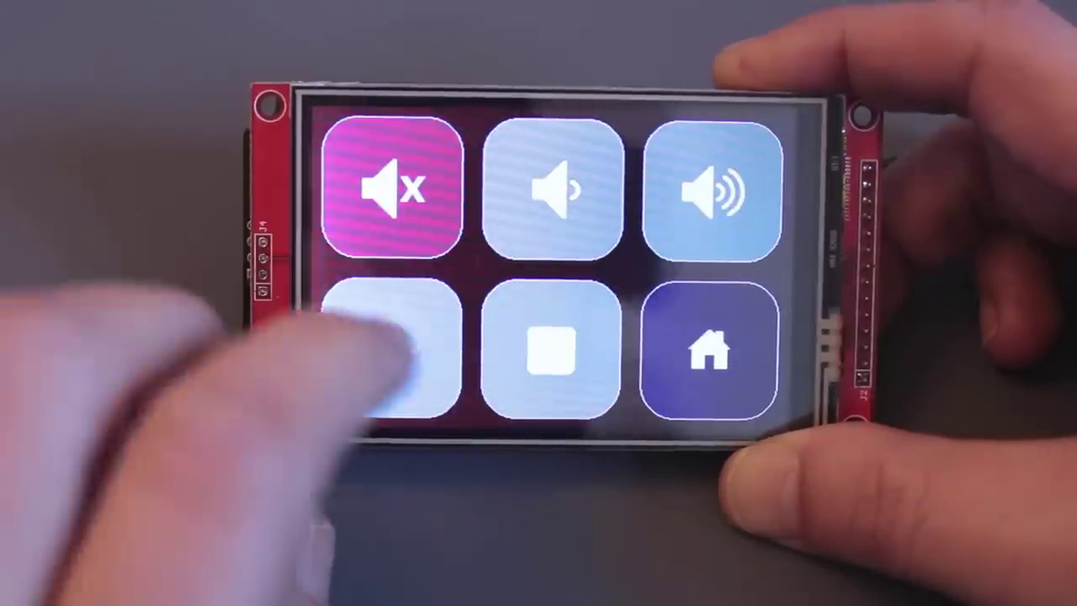
{"action": "left_click", "coordinate": [372, 173]}
{"action": "left_click", "coordinate": [711, 337]}
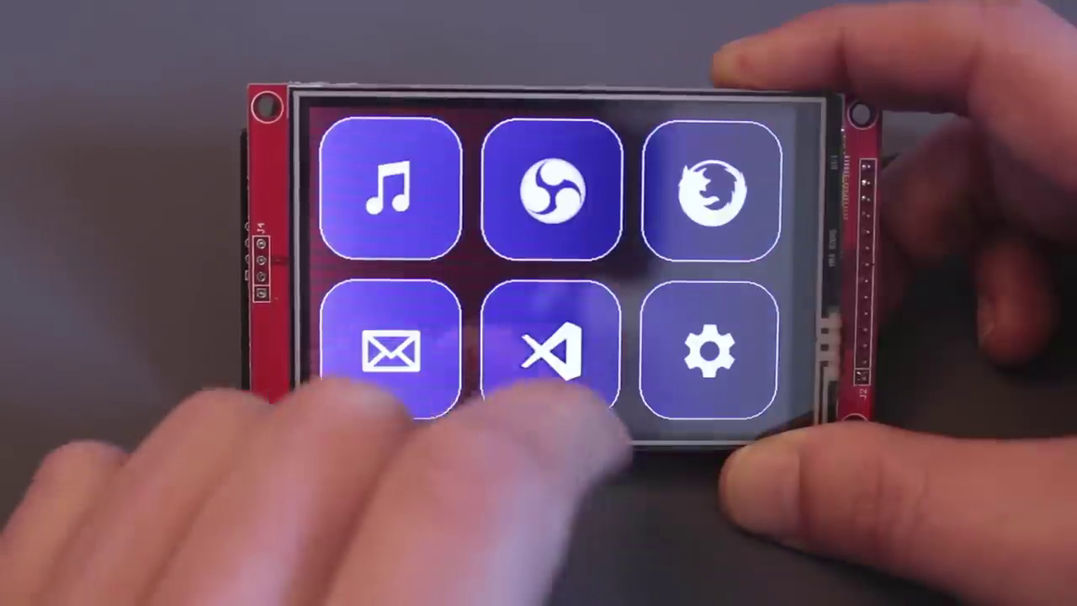
{"action": "left_click", "coordinate": [553, 189]}
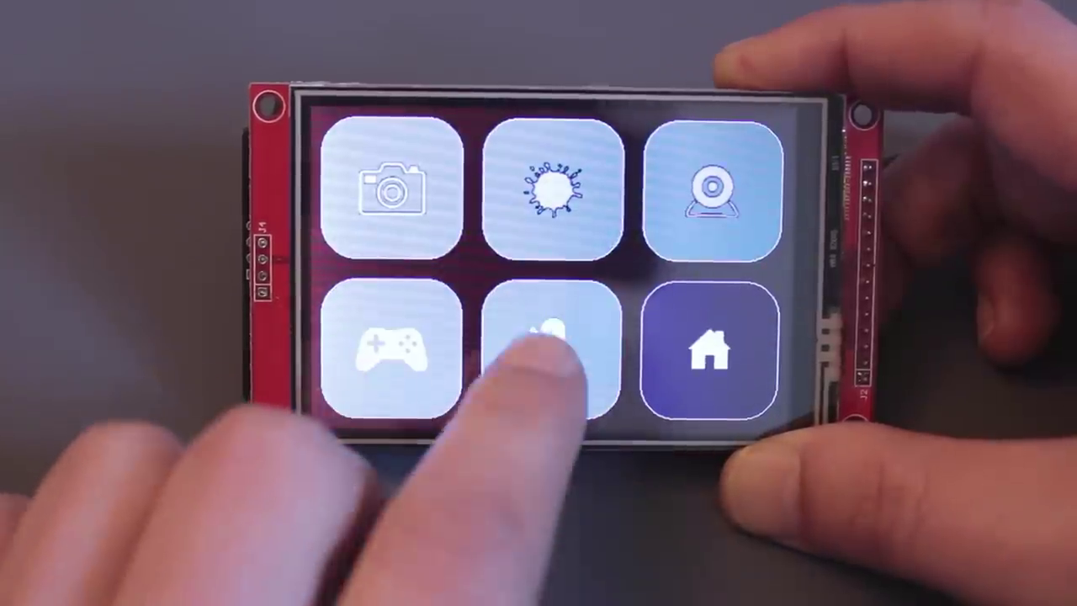
{"action": "left_click", "coordinate": [551, 341]}
{"action": "left_click", "coordinate": [555, 345]}
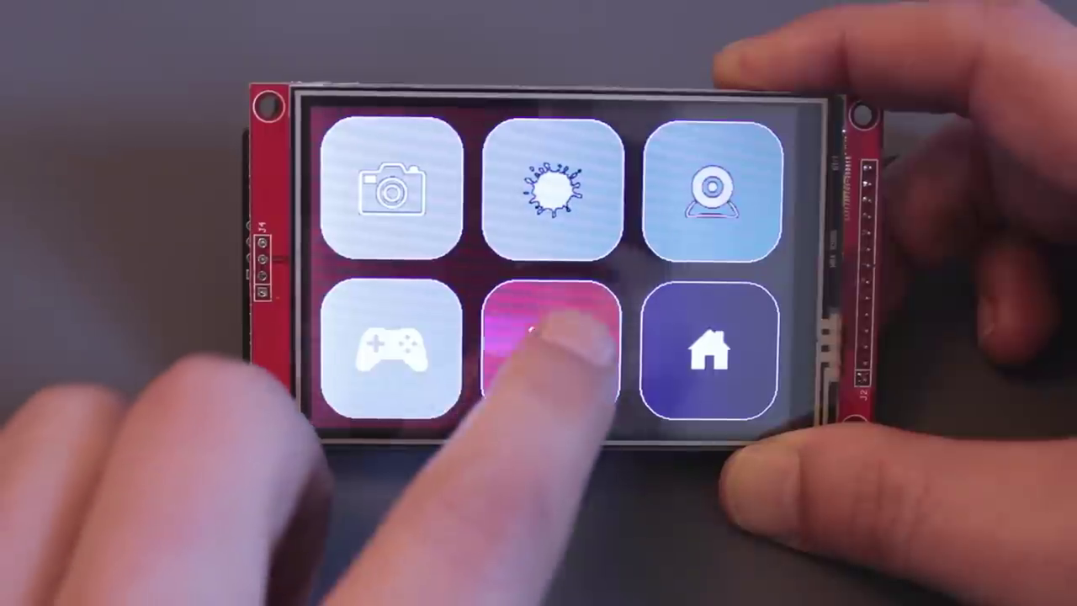
{"action": "left_click", "coordinate": [393, 181]}
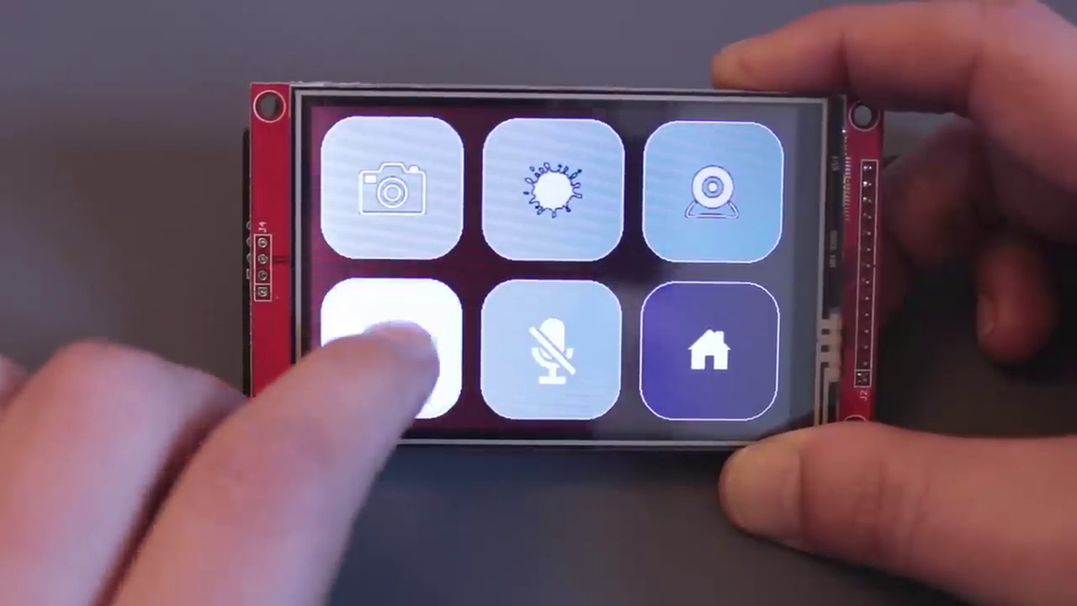
{"action": "left_click", "coordinate": [711, 202]}
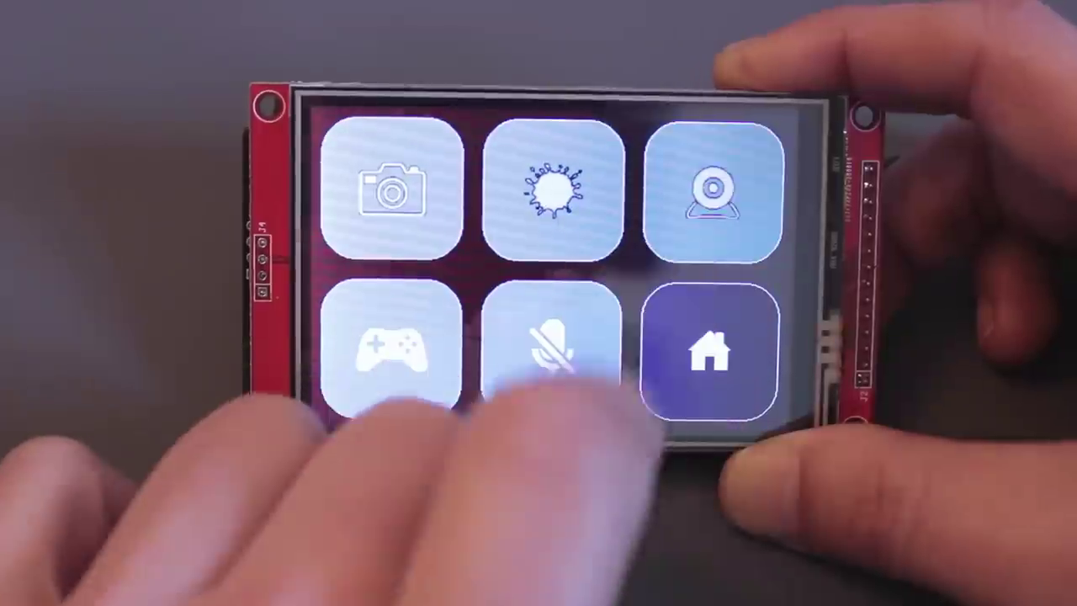
{"action": "left_click", "coordinate": [711, 336]}
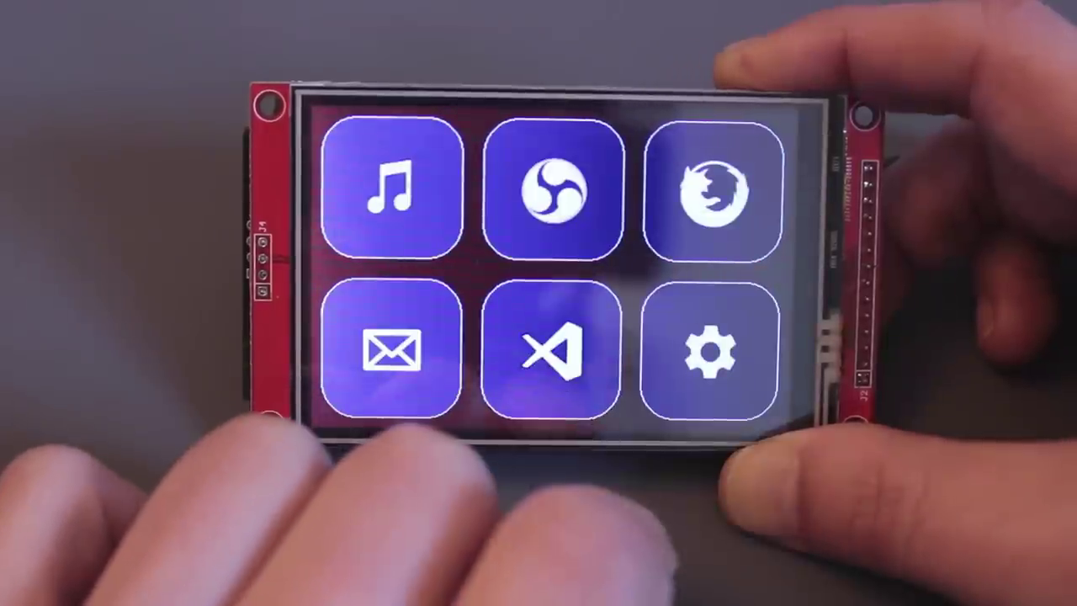
{"action": "left_click", "coordinate": [715, 189]}
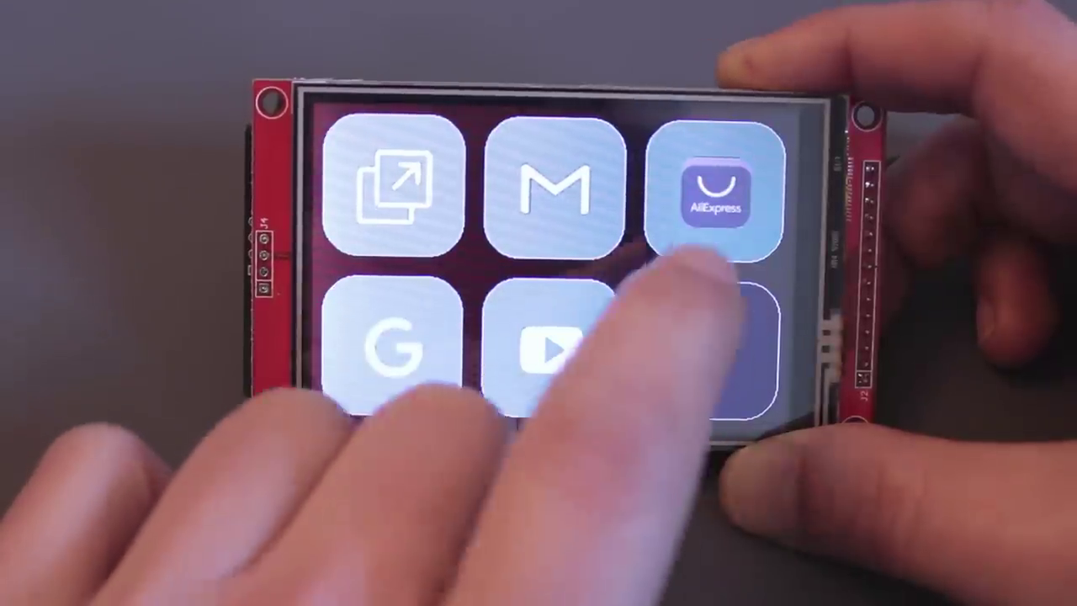
{"action": "left_click", "coordinate": [715, 189]}
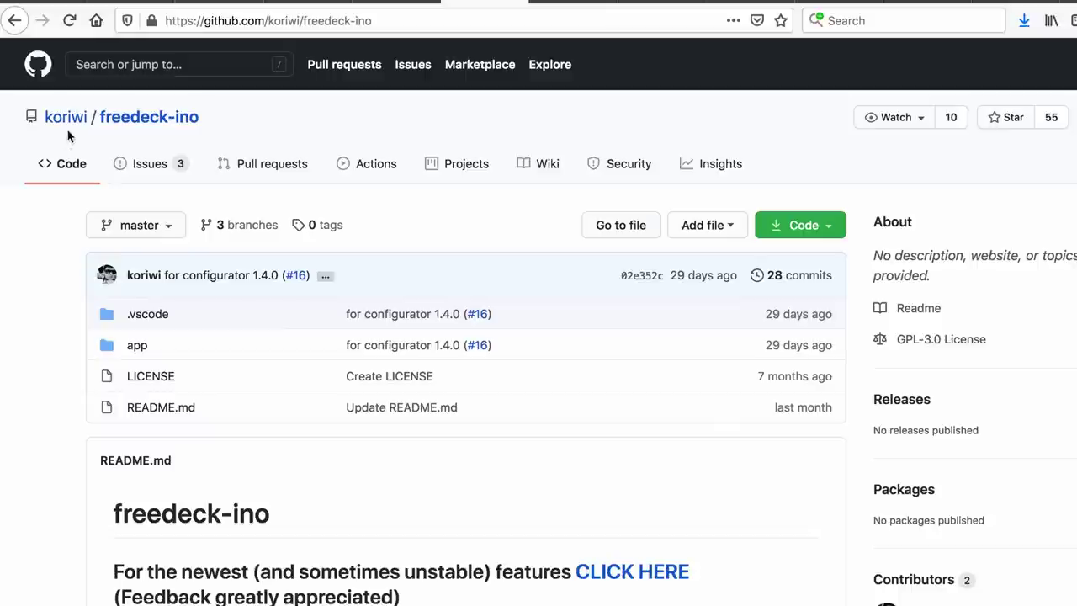
Step: Add one touch version of the 3.5 inch TFT LCD module with ILI9488 driver to the AliExpress cart
{"action": "mouse_move", "coordinate": [73, 126]}
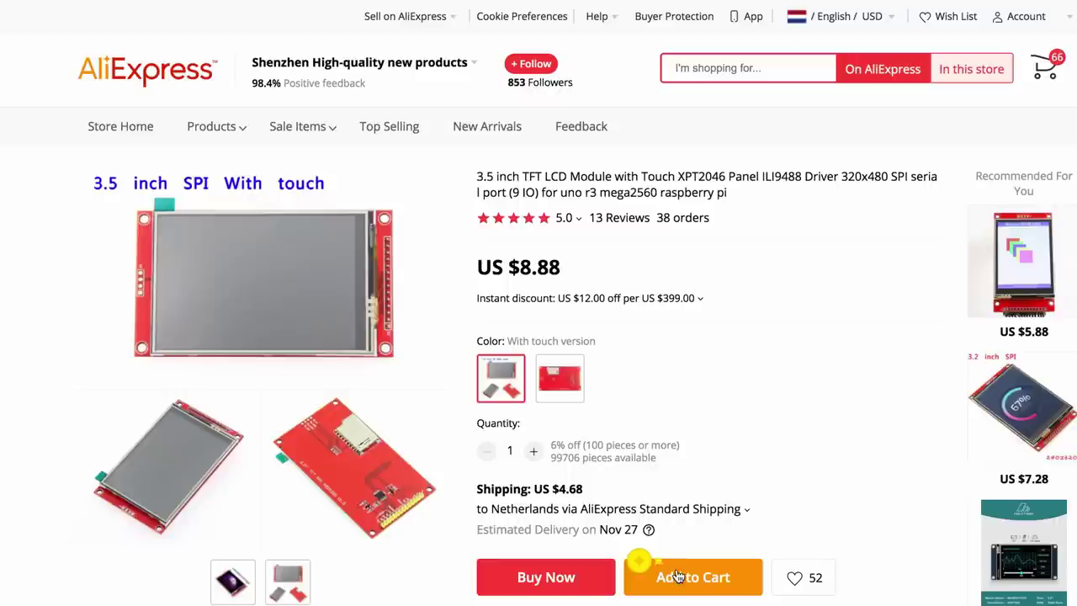
{"action": "left_click", "coordinate": [677, 577]}
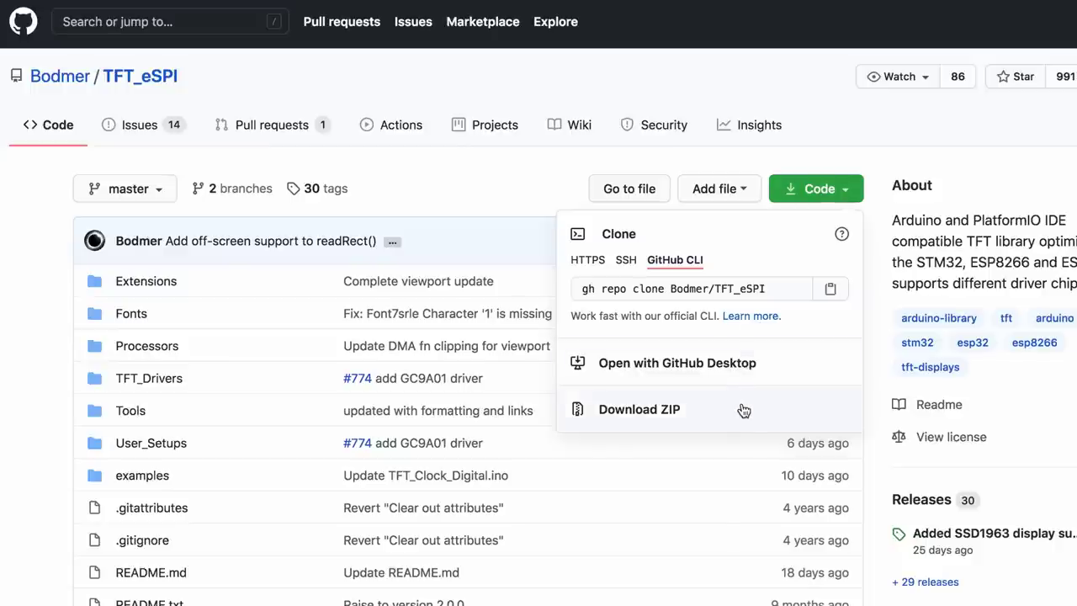
Step: Download the TFT_eSPI library as a ZIP and open its 480 x 320 example Keypad_480x320 in the Arduino IDE
{"action": "left_click", "coordinate": [744, 410]}
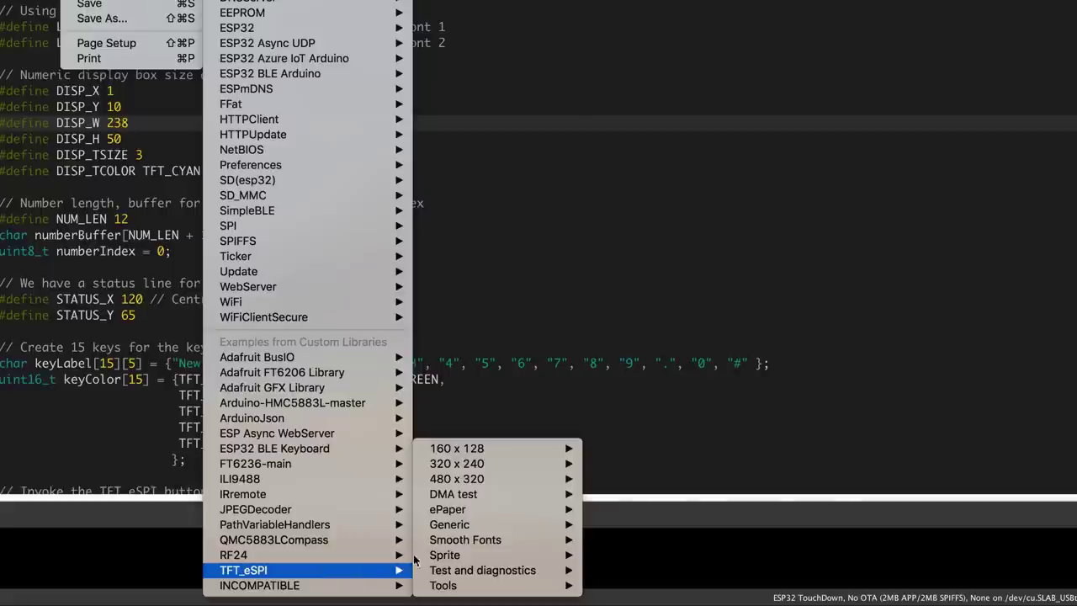
{"action": "mouse_move", "coordinate": [494, 479]}
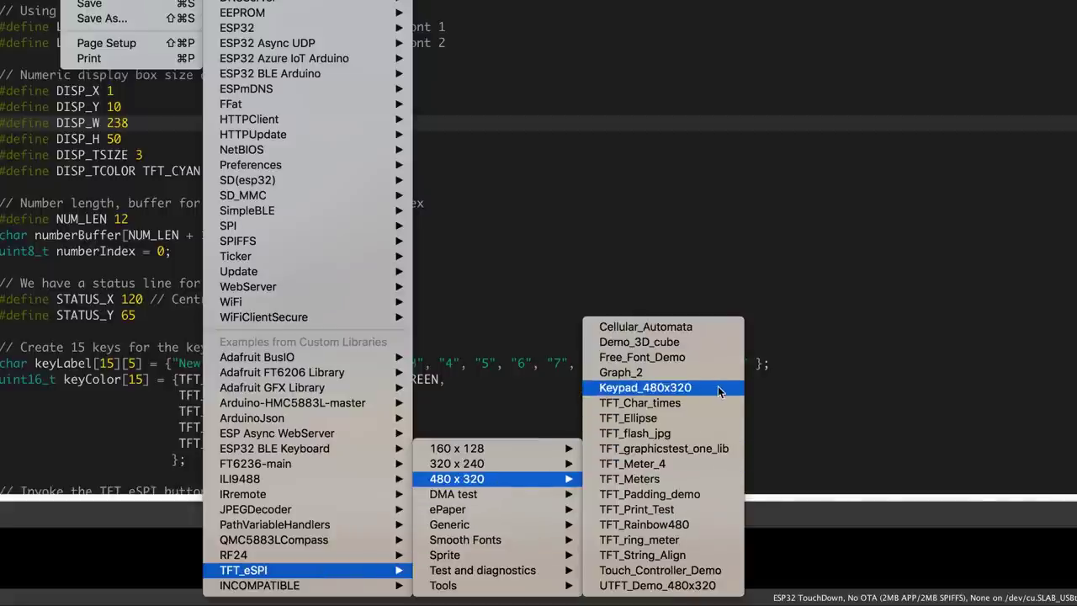
{"action": "left_click", "coordinate": [645, 387]}
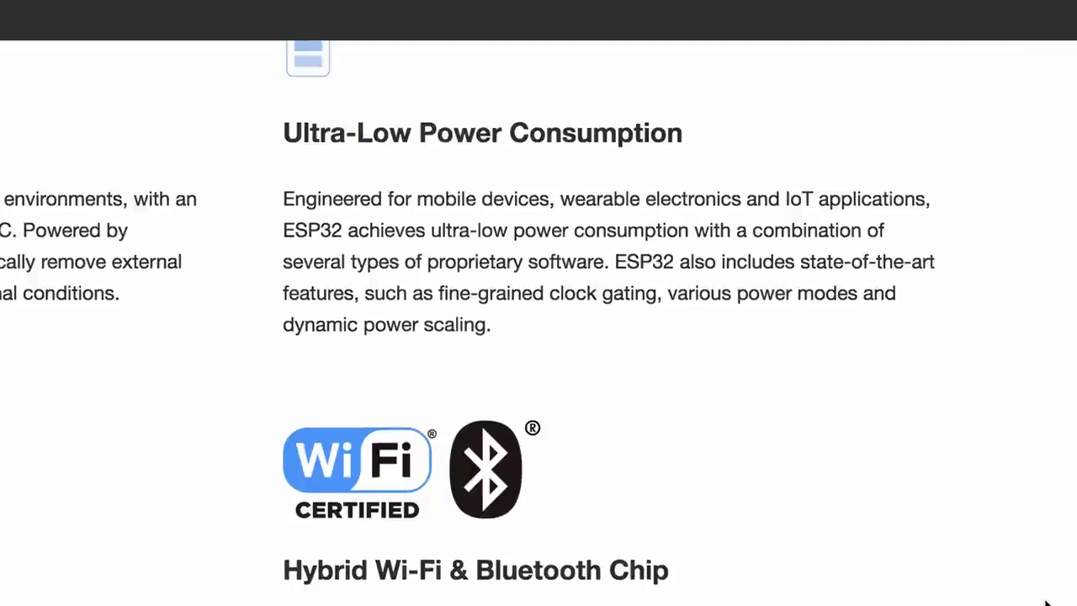
{"action": "scroll", "coordinate": [1048, 604], "scroll_direction": "down", "scroll_amount": 5}
{"action": "scroll", "coordinate": [1048, 605], "scroll_direction": "down", "scroll_amount": 3}
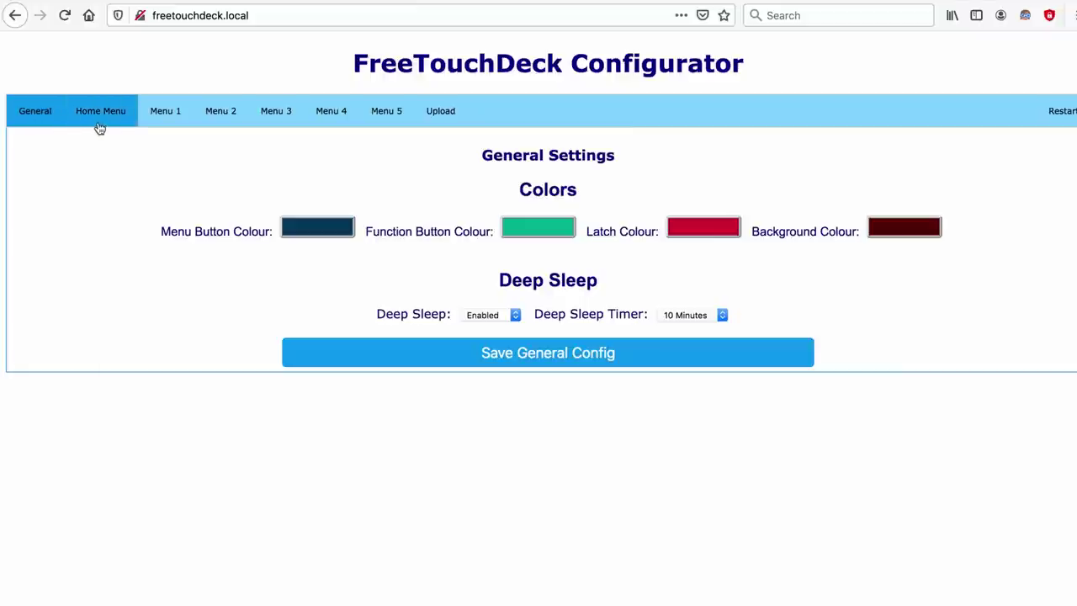
Step: Examine the Home Menu and Menu 1 settings in the FreeTouchDeck Configurator, including the image and action options of Button 1
{"action": "left_click", "coordinate": [99, 126]}
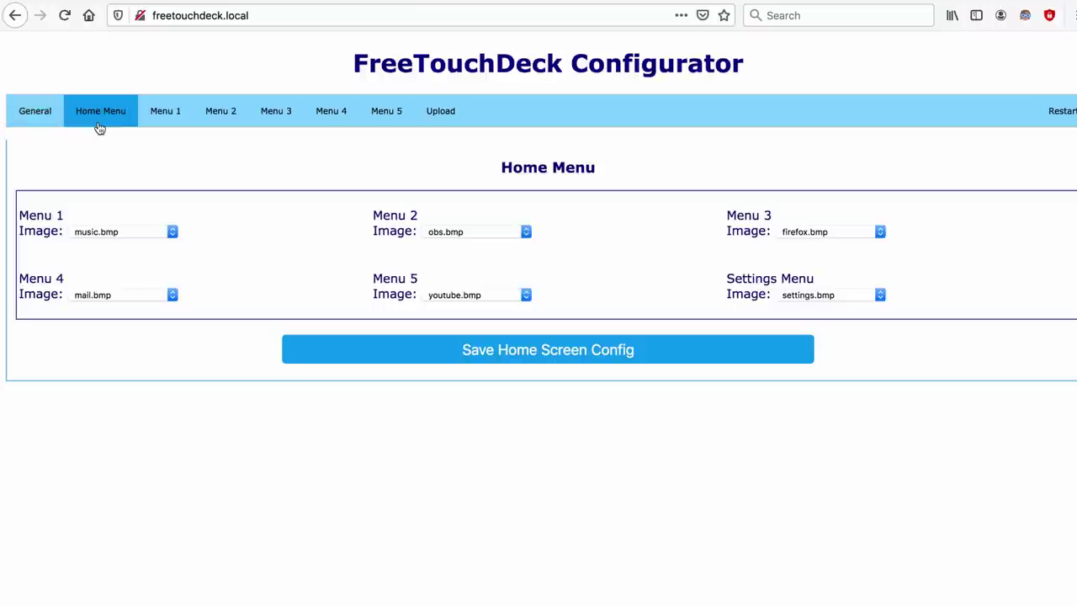
{"action": "left_click", "coordinate": [168, 123]}
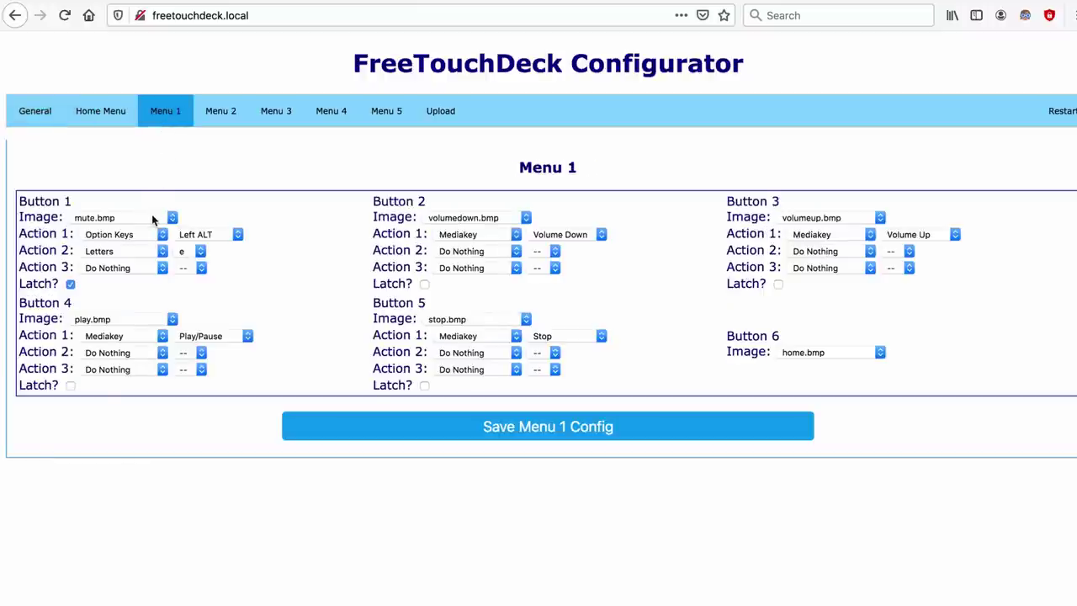
{"action": "left_click", "coordinate": [151, 214]}
{"action": "left_click", "coordinate": [152, 236]}
{"action": "left_click", "coordinate": [152, 238]}
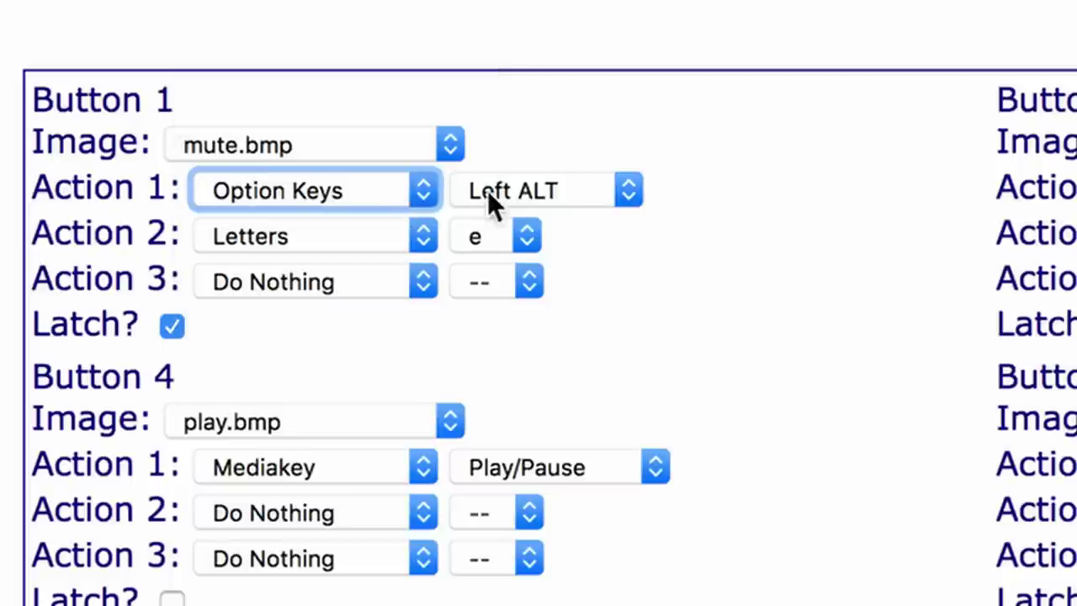
{"action": "left_click", "coordinate": [488, 192]}
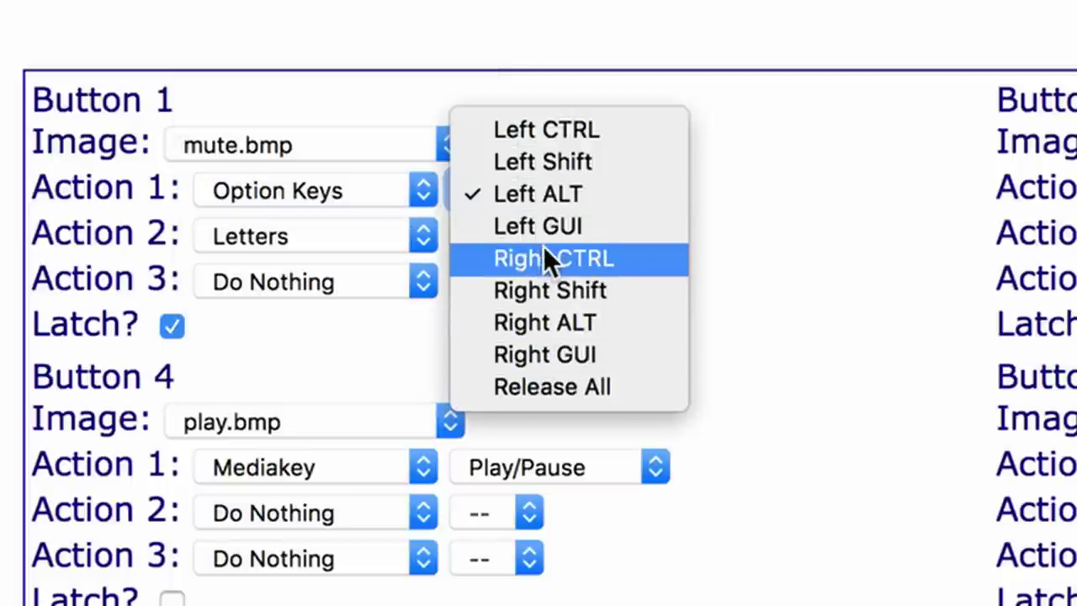
{"action": "left_click", "coordinate": [394, 229]}
{"action": "left_click", "coordinate": [488, 238]}
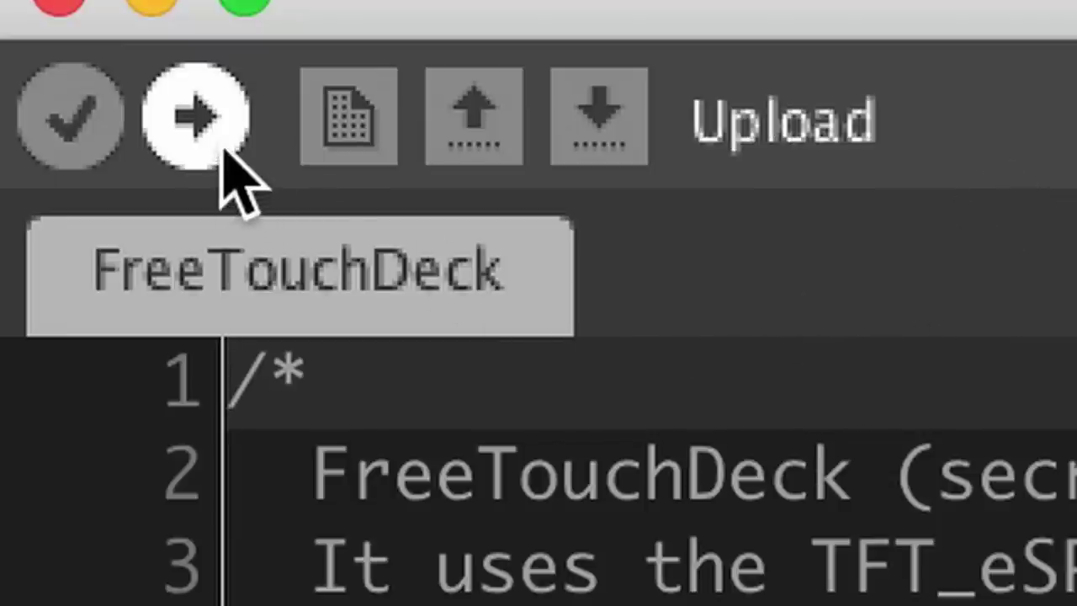
Step: Upload the FreeTouchDeck sketch and its sketch data files to the ESP32 from the Arduino IDE
{"action": "left_click", "coordinate": [222, 148]}
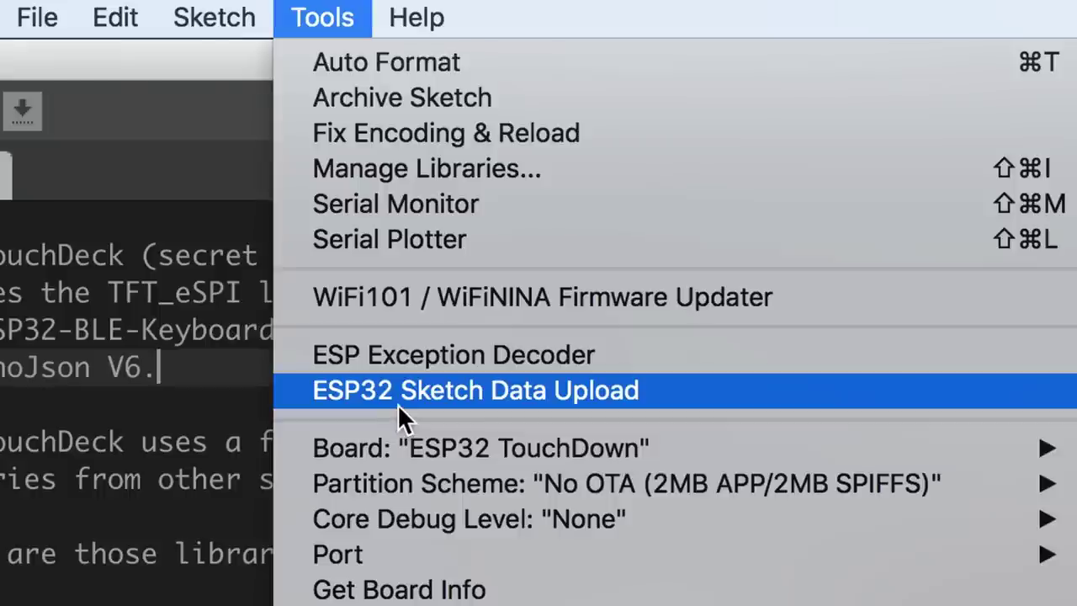
{"action": "left_click", "coordinate": [398, 402]}
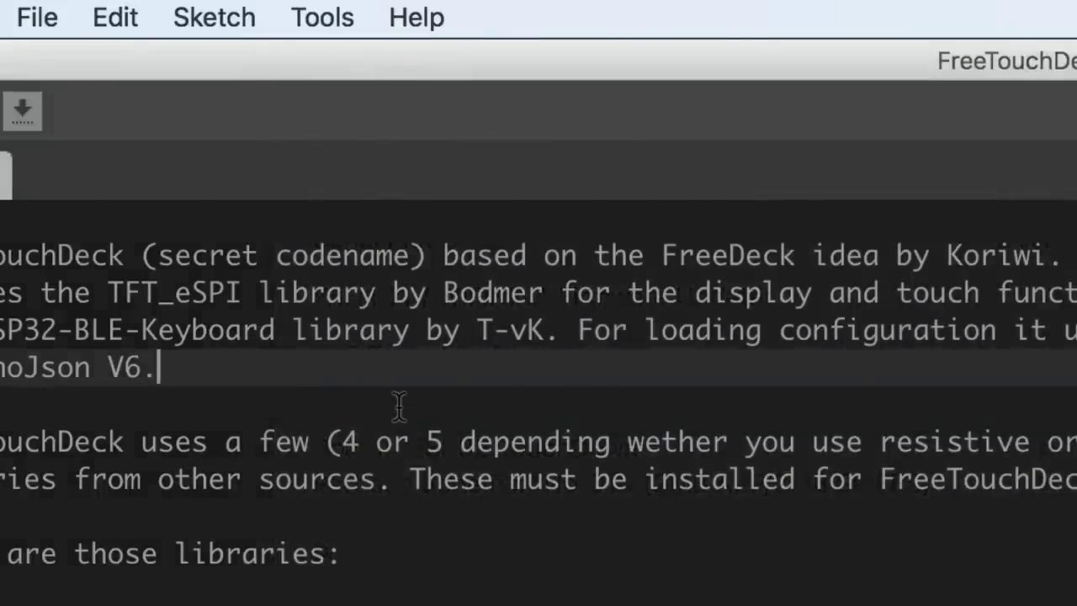
Step: Look through the FreeTouchDeck code, including the keyboard, calibration and screen size definitions and the button and menu structs
{"action": "scroll", "coordinate": [539, 303], "scroll_direction": "down", "scroll_amount": 20}
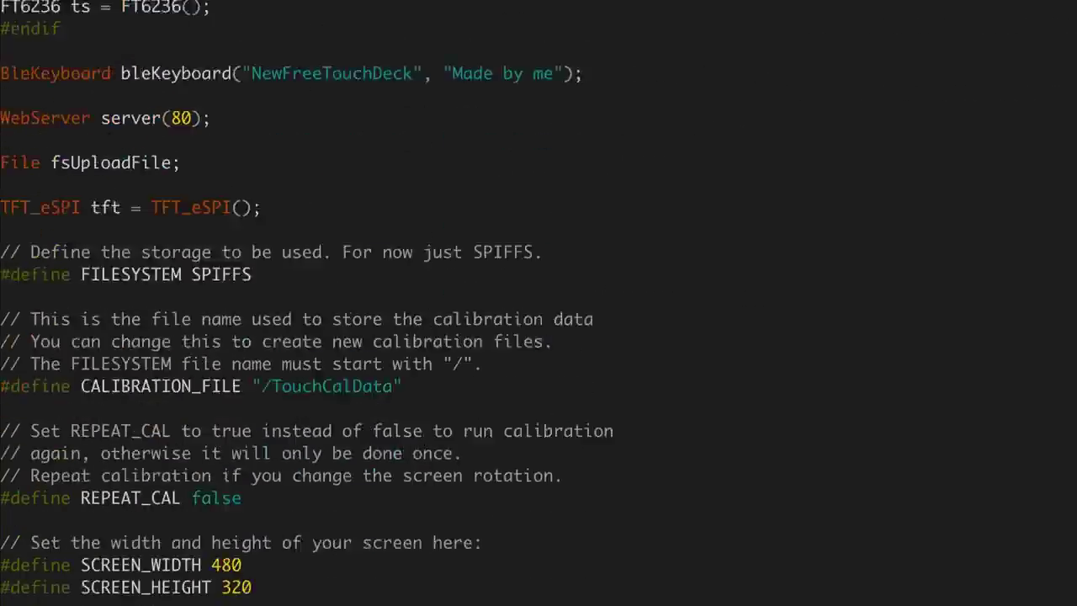
{"action": "scroll", "coordinate": [539, 303], "scroll_direction": "down", "scroll_amount": 20}
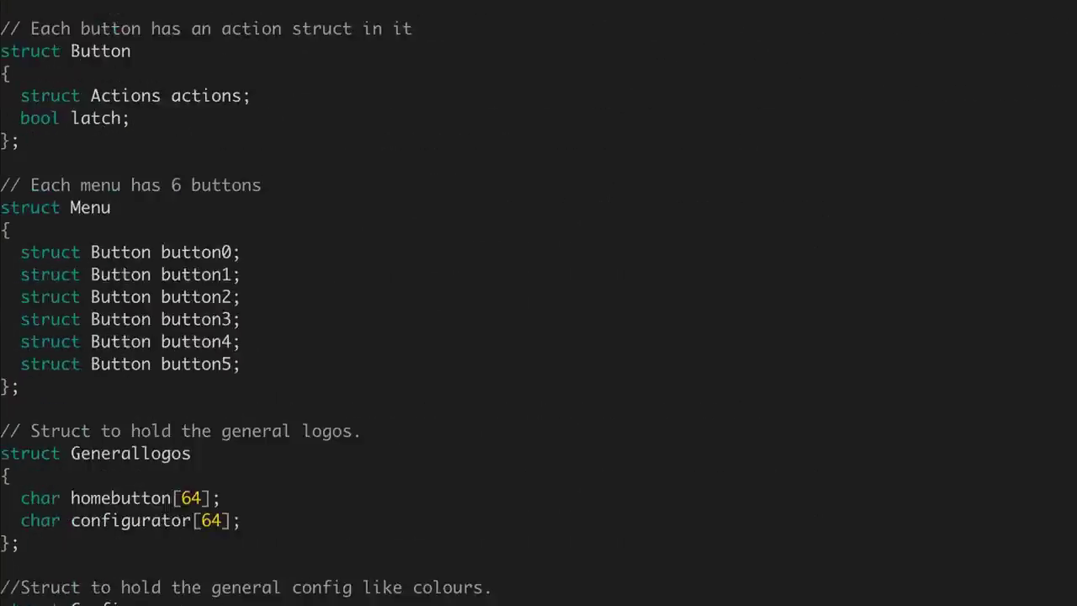
{"action": "scroll", "coordinate": [539, 303], "scroll_direction": "down", "scroll_amount": 20}
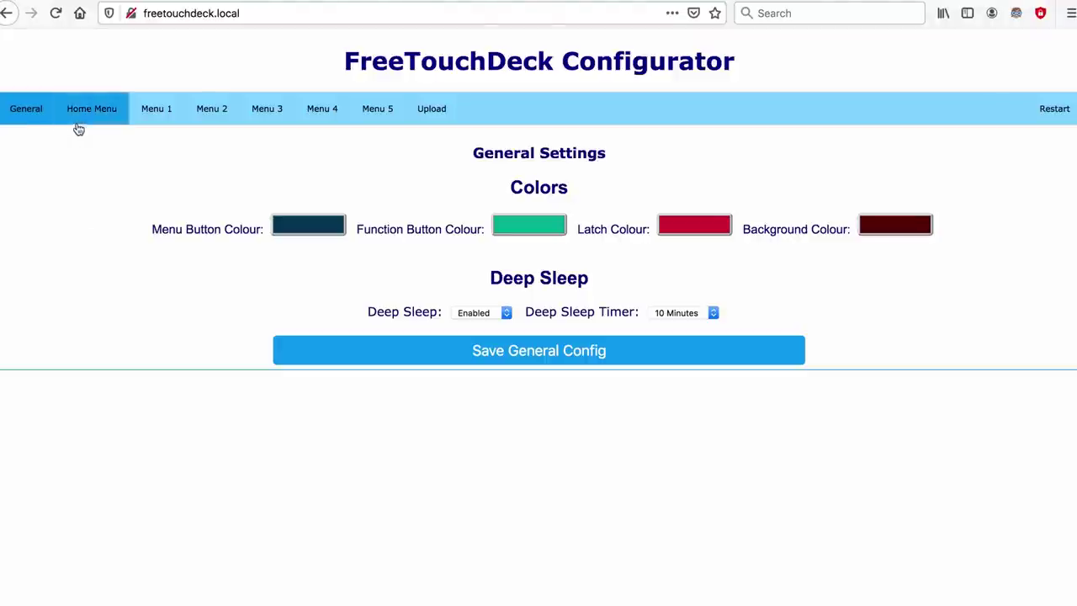
Step: Examine the actions assigned to Button 1 of Menu 1 in the FreeTouchDeck Configurator
{"action": "left_click", "coordinate": [155, 122]}
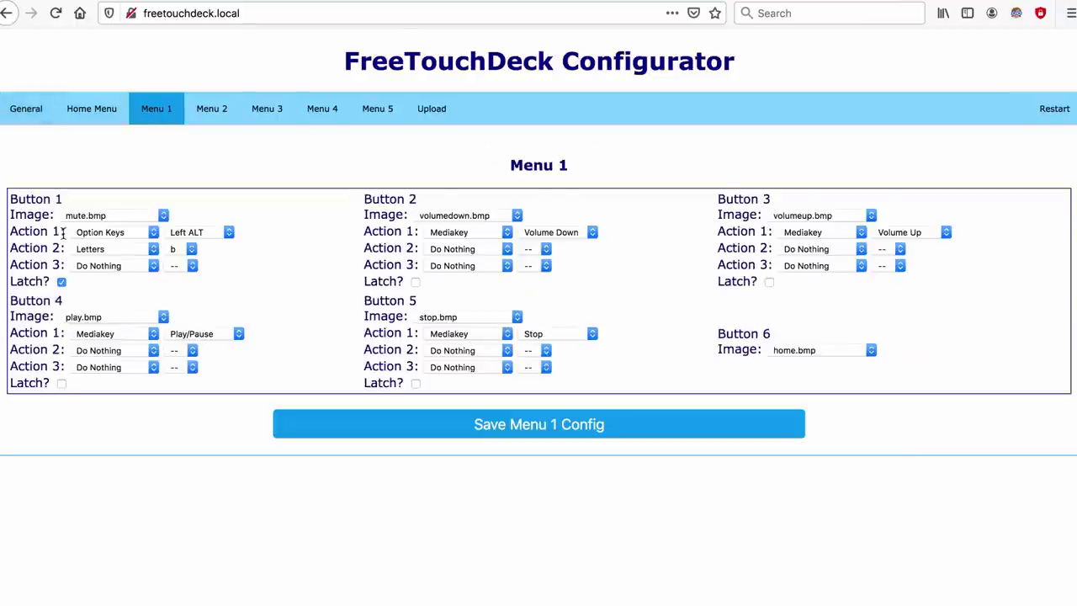
{"action": "left_click_drag", "start_coordinate": [65, 248], "coordinate": [22, 264]}
Step: Set Menu 2's Button 1 actions to Option Keys Left Shift, Function Keys F1 and Function Keys F12
{"action": "left_click", "coordinate": [153, 233]}
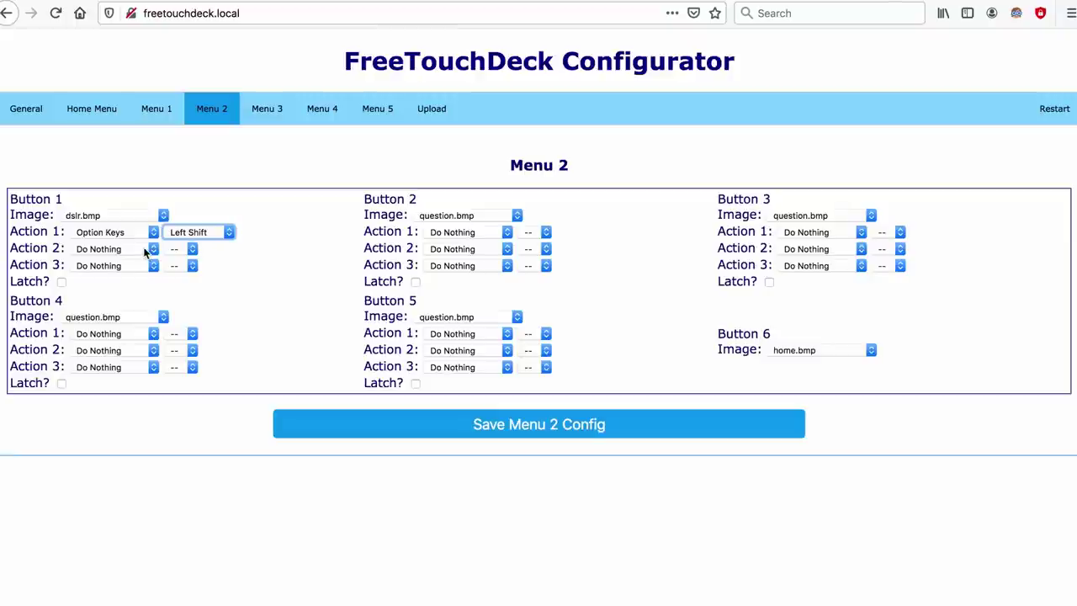
{"action": "left_click", "coordinate": [145, 250]}
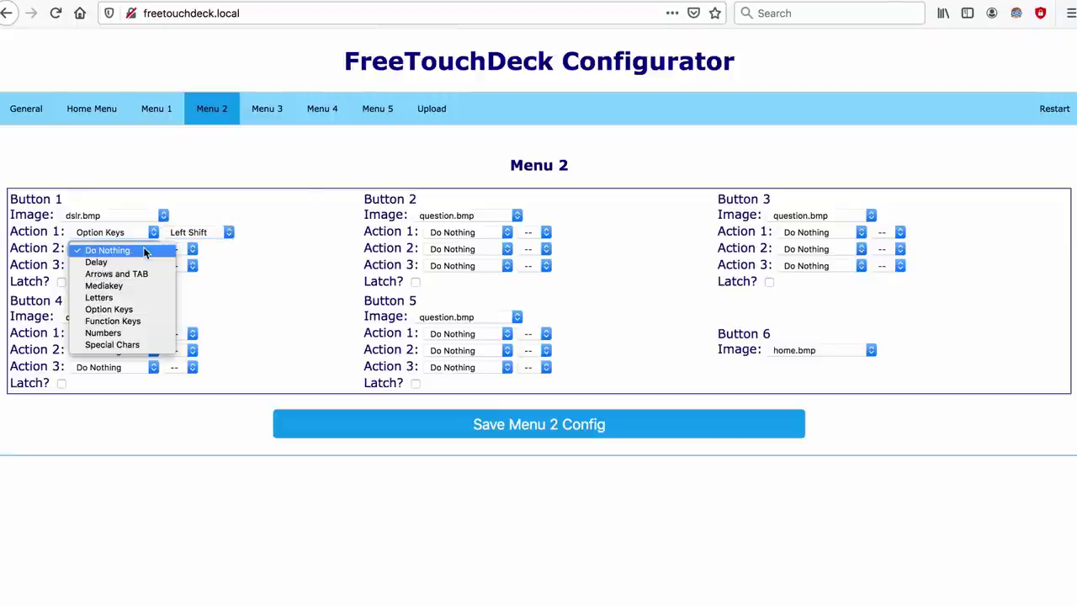
{"action": "left_click", "coordinate": [146, 319]}
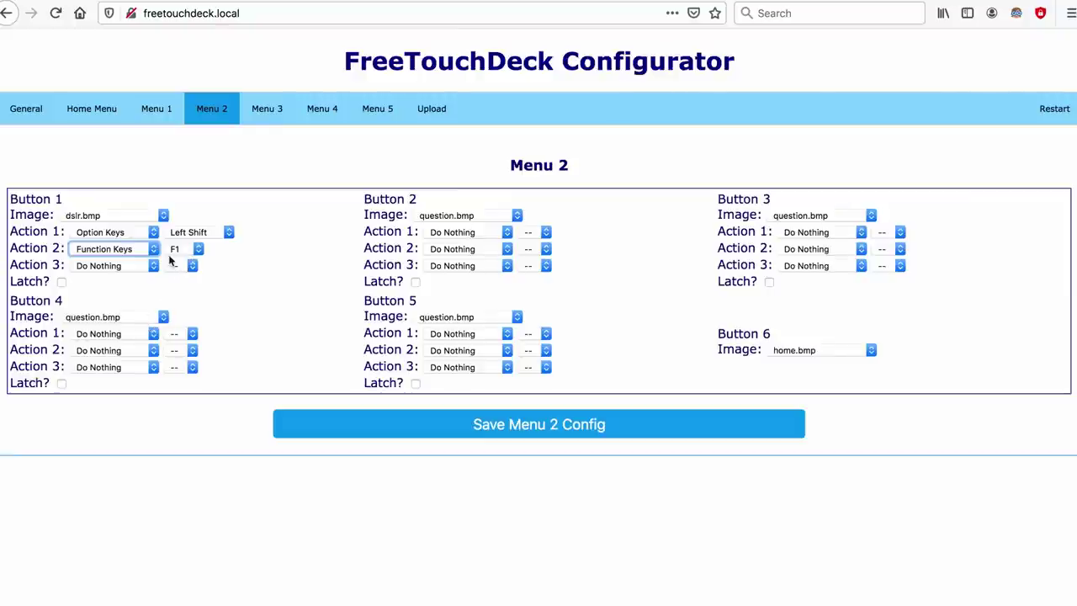
{"action": "left_click", "coordinate": [130, 265]}
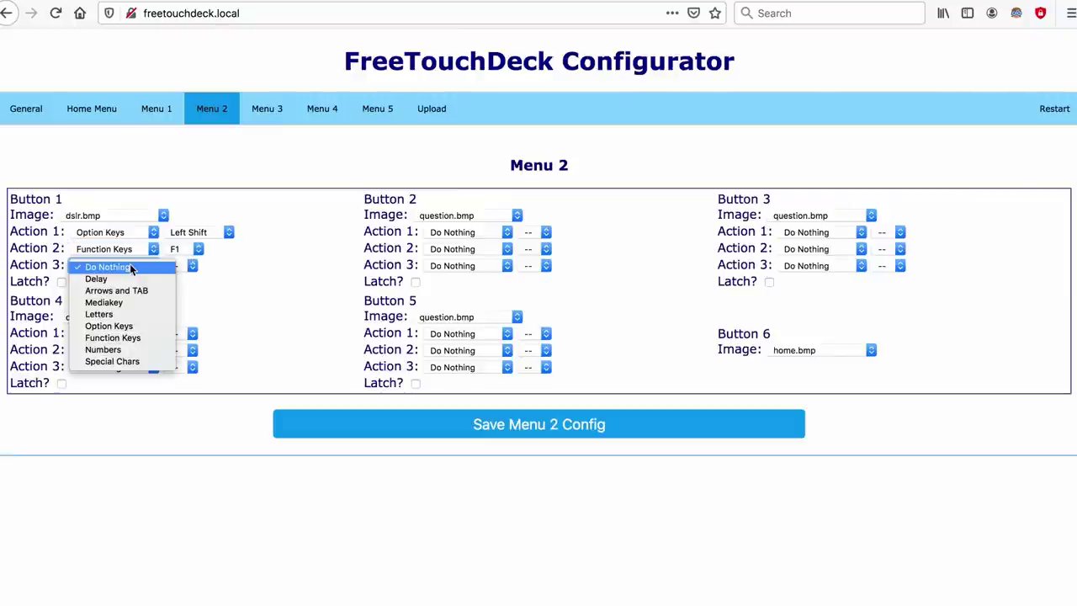
{"action": "left_click", "coordinate": [139, 338]}
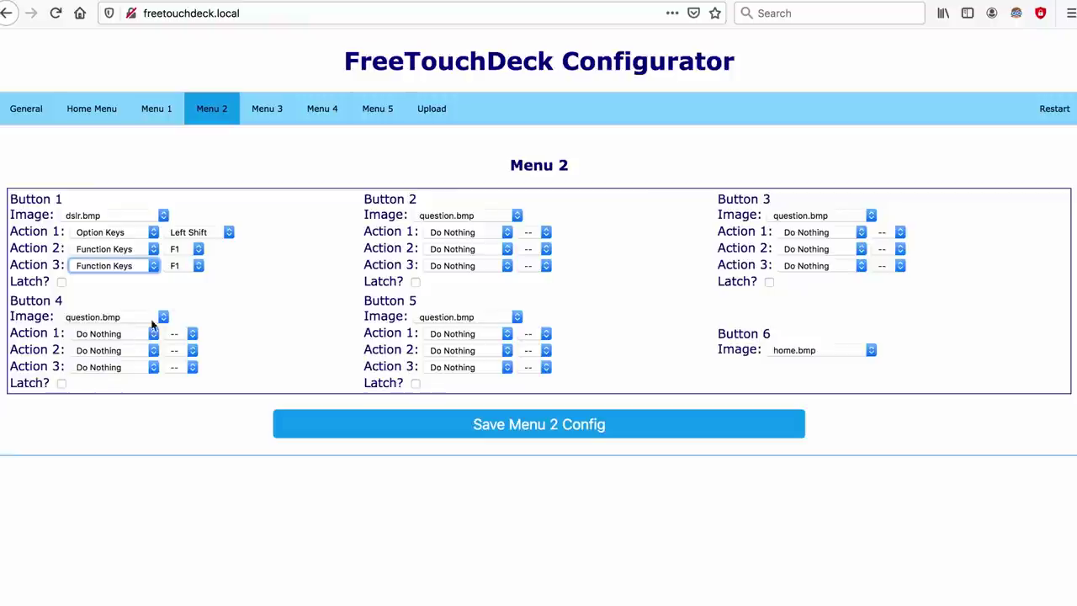
{"action": "left_click", "coordinate": [186, 267]}
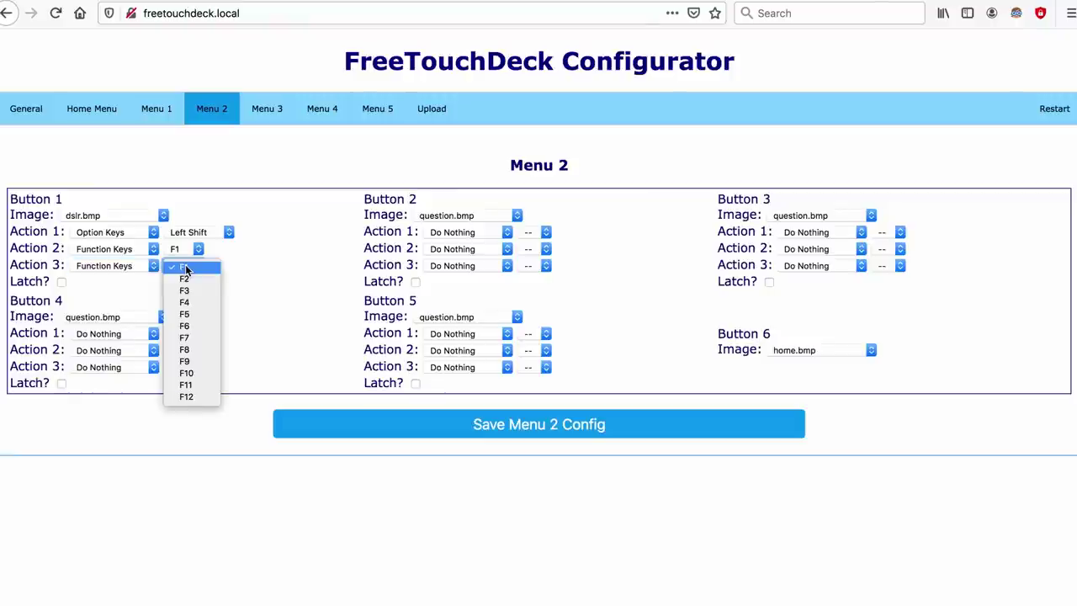
{"action": "left_click", "coordinate": [202, 394]}
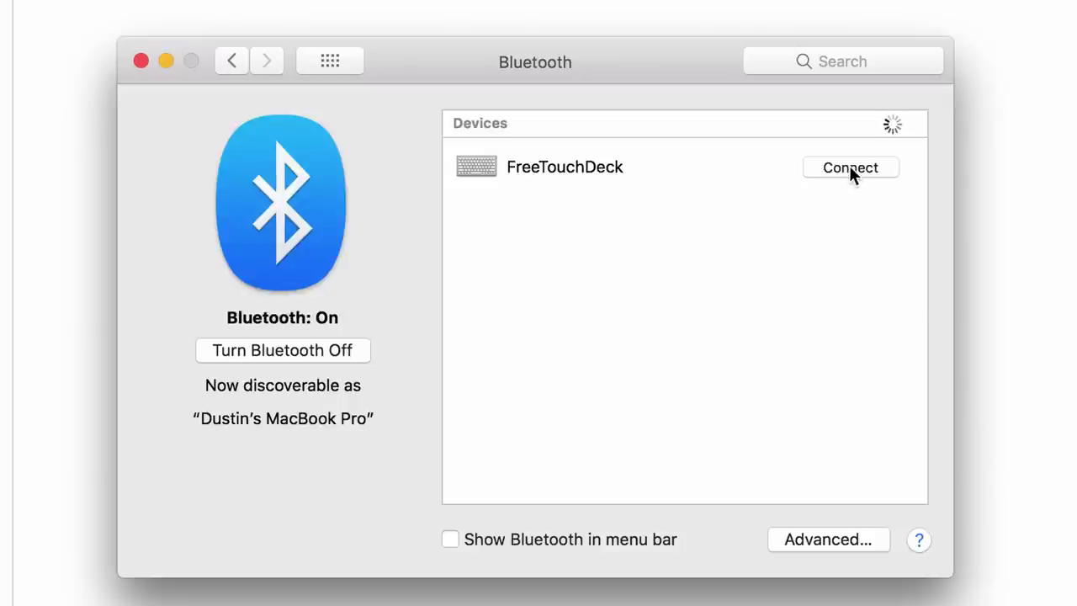
Step: Connect the FreeTouchDeck keyboard in the Mac's Bluetooth settings
{"action": "left_click", "coordinate": [849, 166]}
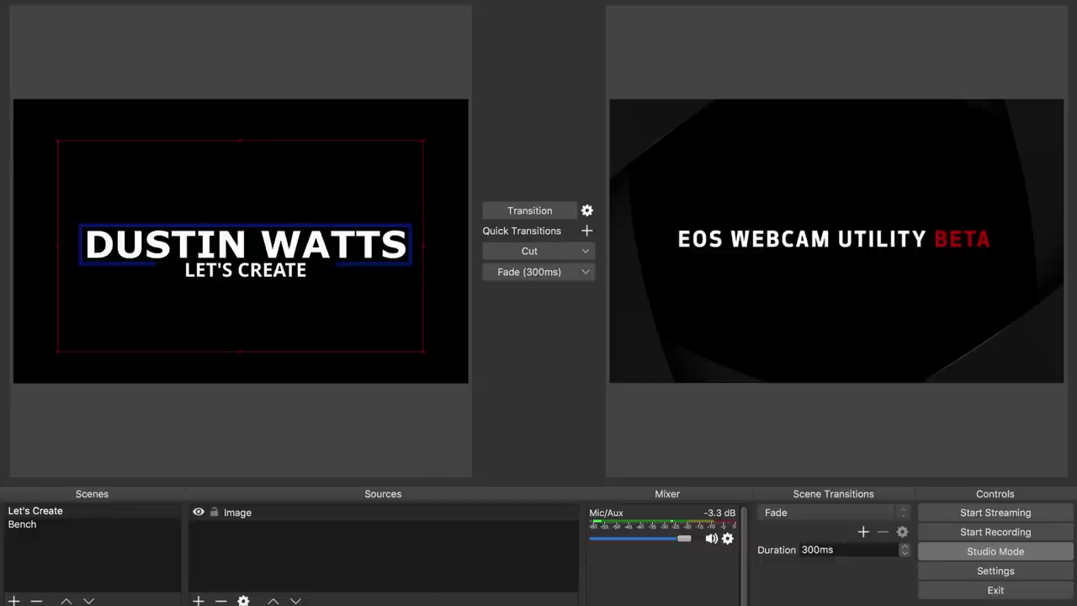
Step: In OBS, load the Bench and Let's Create scenes into the preview and send Let's Create to the output with the 300 ms fade
{"action": "left_click", "coordinate": [543, 282]}
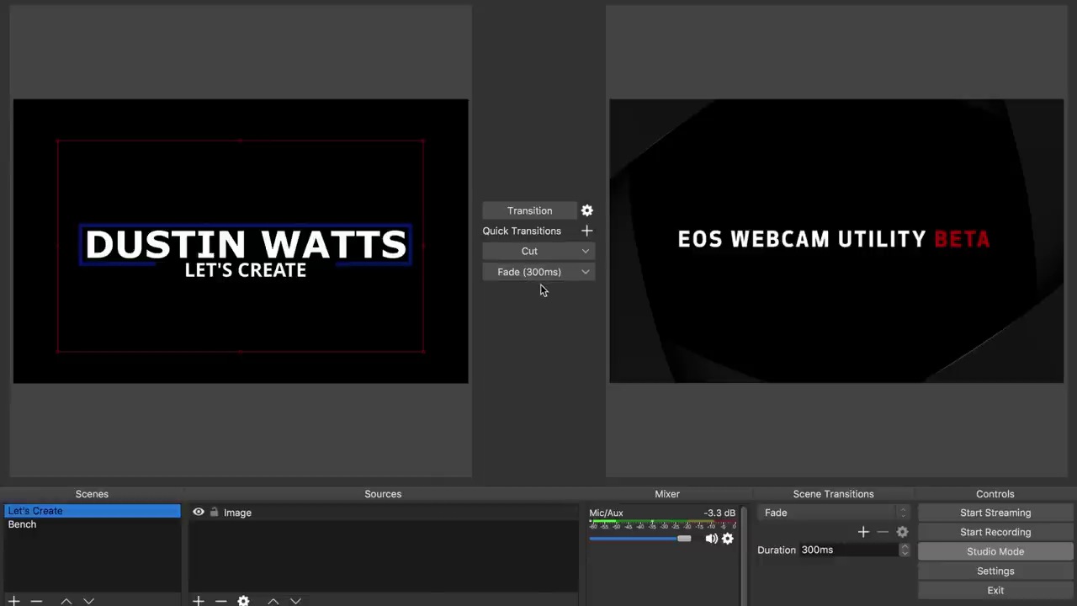
{"action": "left_click", "coordinate": [118, 525]}
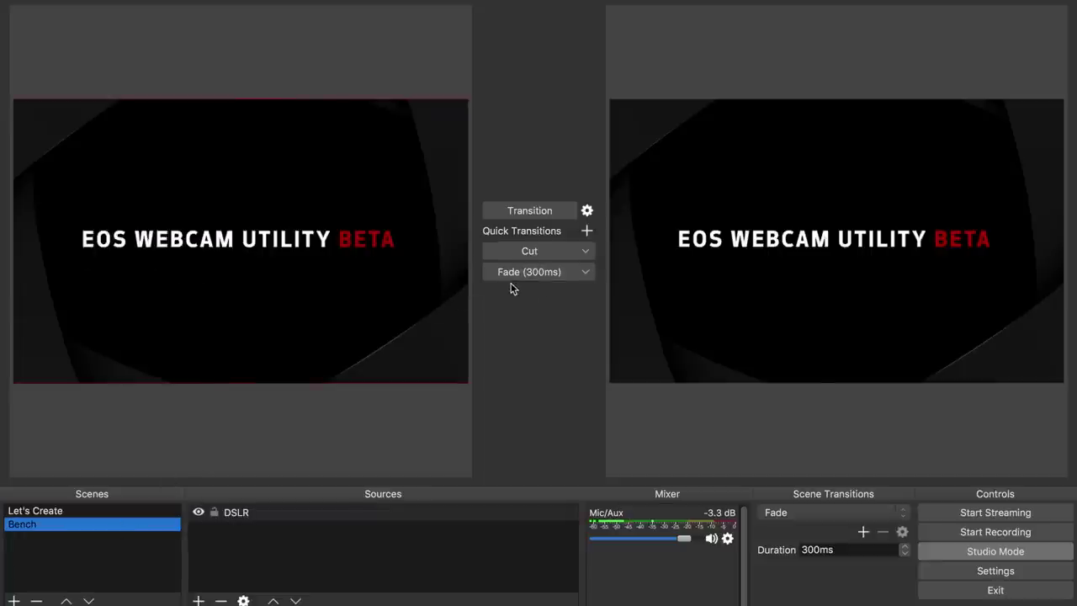
{"action": "left_click", "coordinate": [134, 511]}
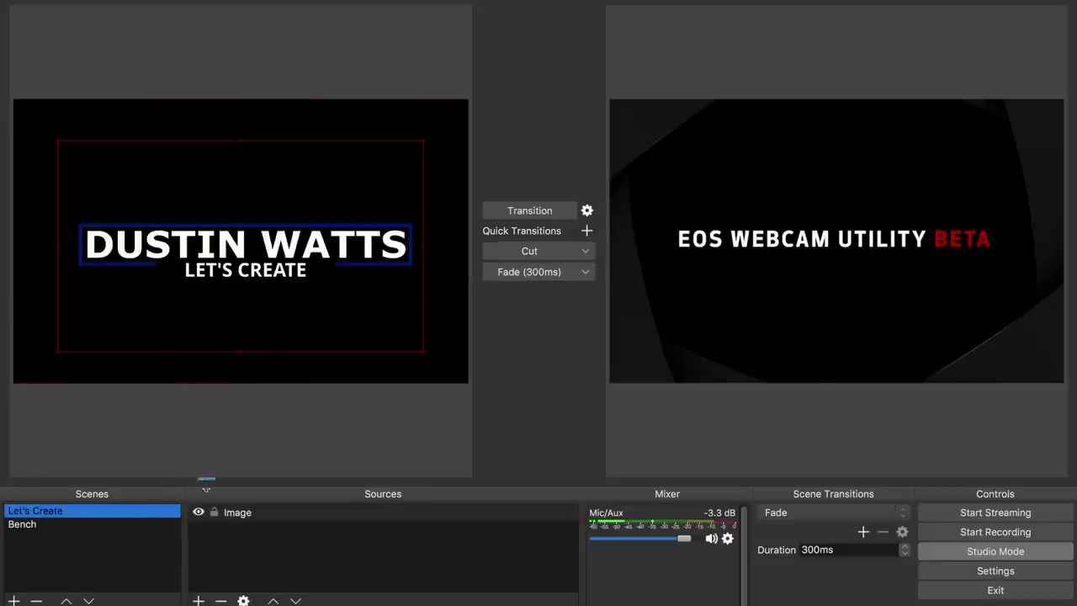
{"action": "left_click", "coordinate": [531, 272]}
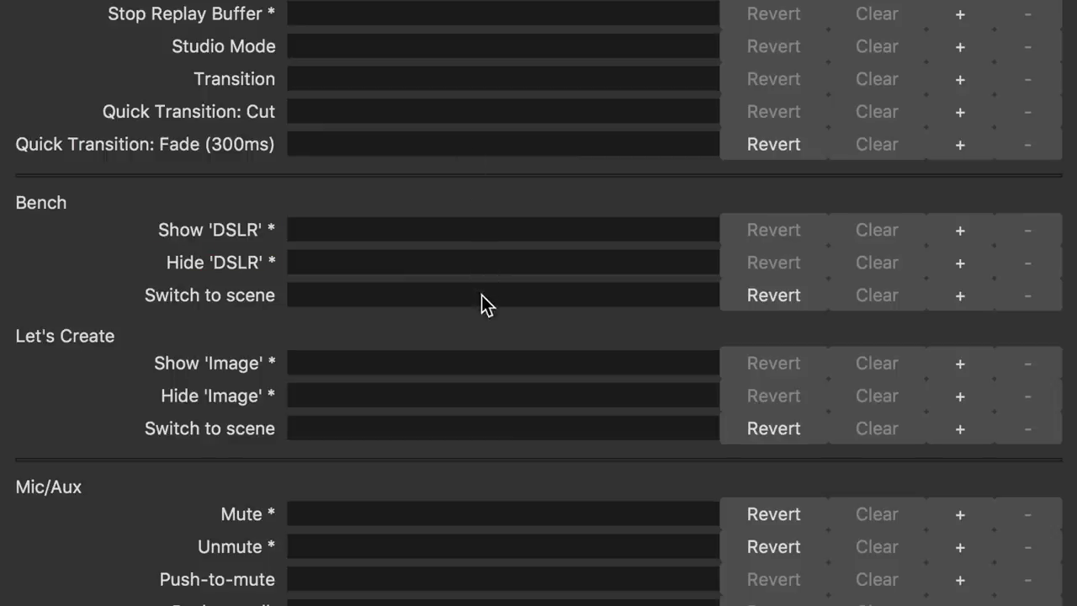
Step: Set the Switch to scene hotkeys to Shift+F1 for Bench and Shift+F2 for Let's Create
{"action": "left_click", "coordinate": [481, 297]}
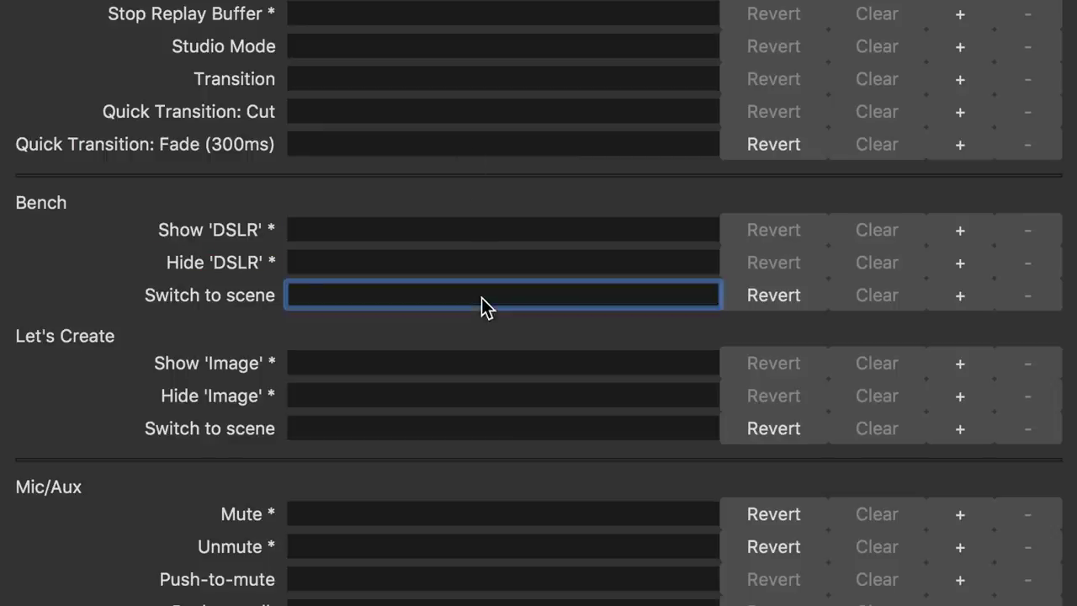
{"action": "key", "text": "shift+F1"}
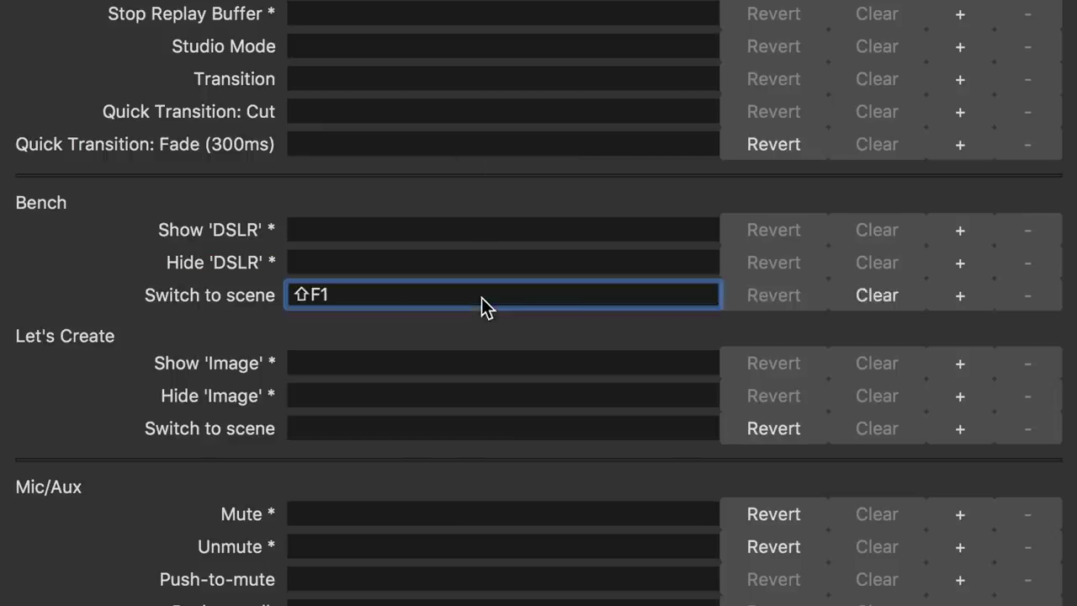
{"action": "left_click", "coordinate": [459, 434]}
{"action": "key", "text": "shift+F2"}
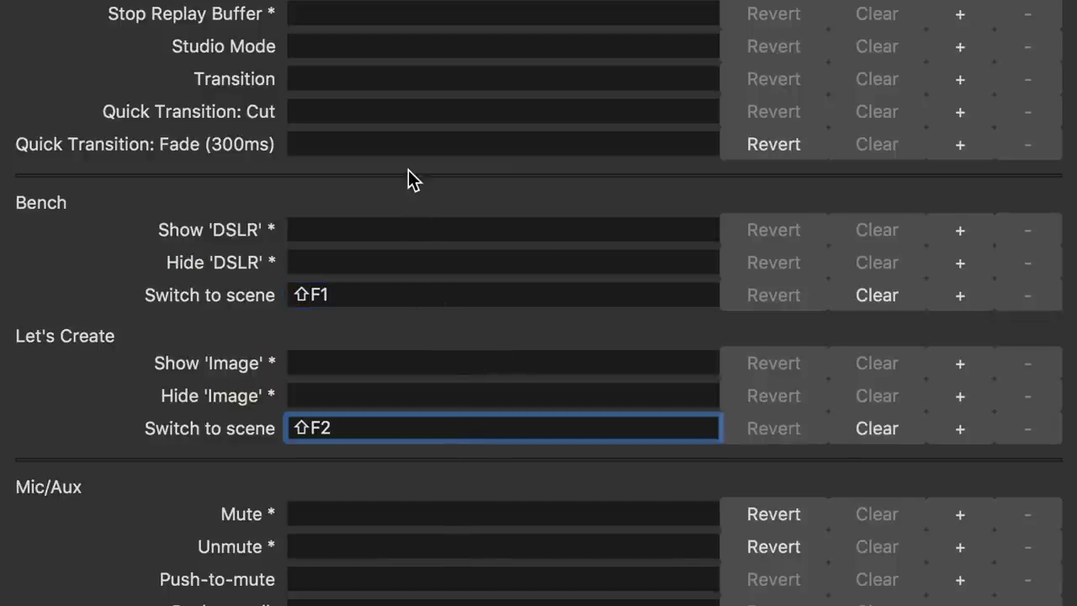
Step: Assign F12 to the Fade (300ms) quick transition and Shift+F11 to both Mute and Unmute of Mic/Aux
{"action": "left_click", "coordinate": [411, 153]}
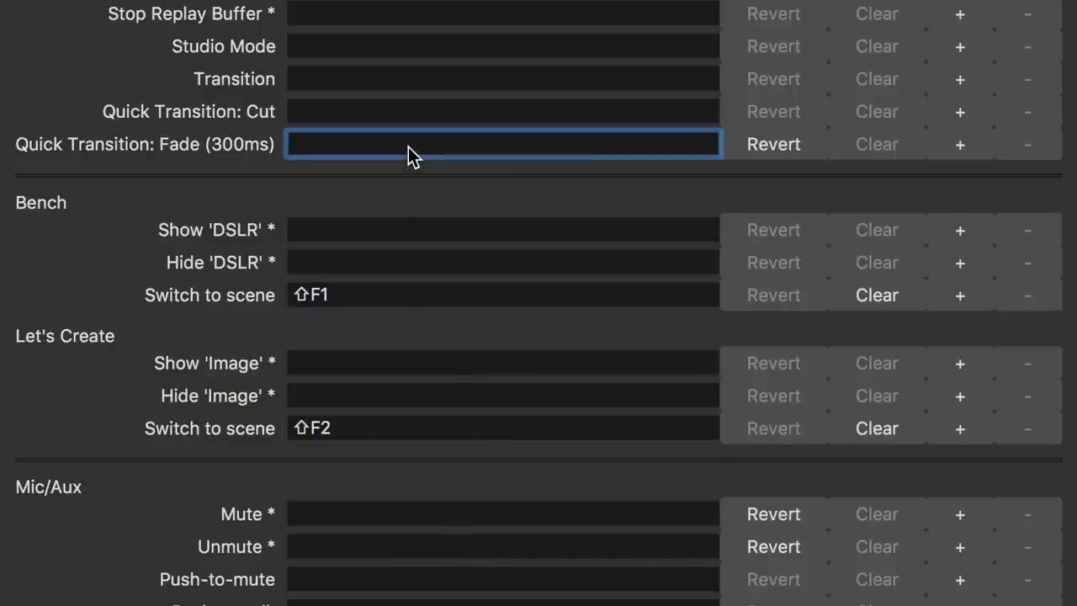
{"action": "key", "text": "F12"}
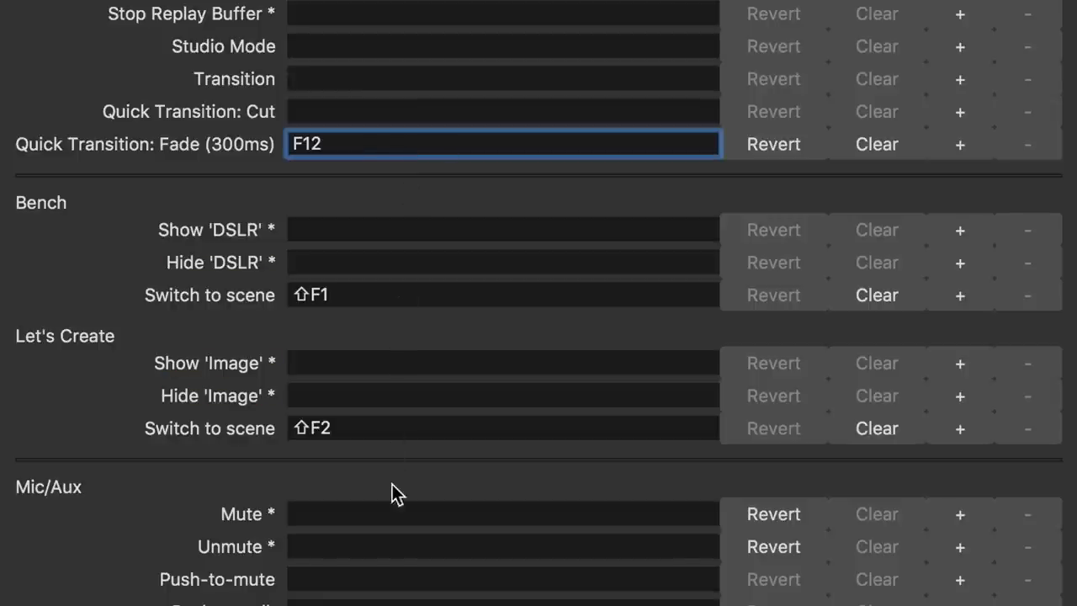
{"action": "left_click", "coordinate": [397, 517]}
{"action": "key", "text": "shift+F11"}
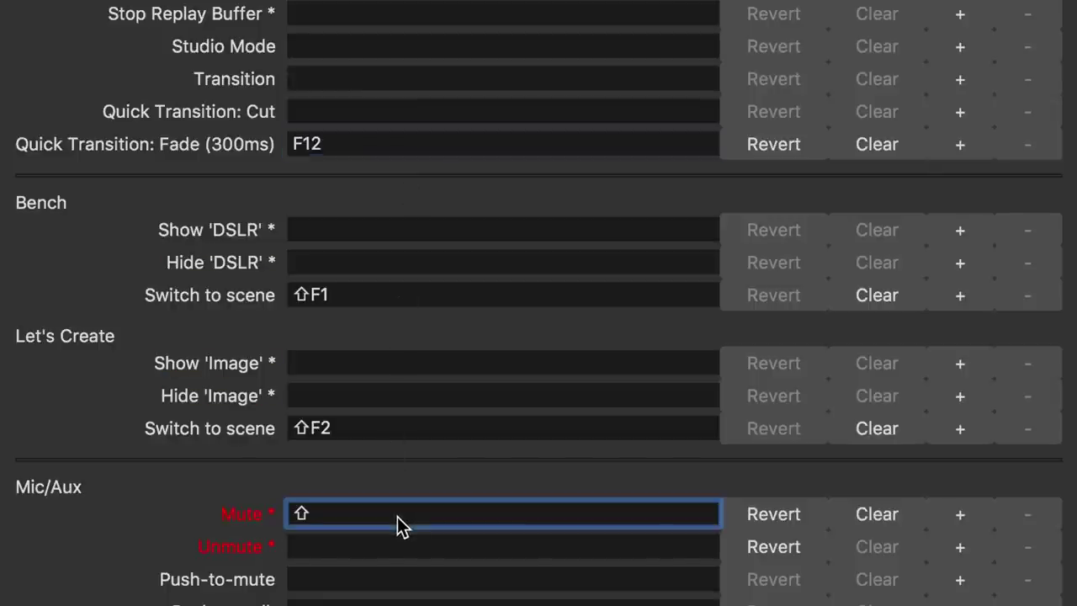
{"action": "left_click", "coordinate": [395, 551]}
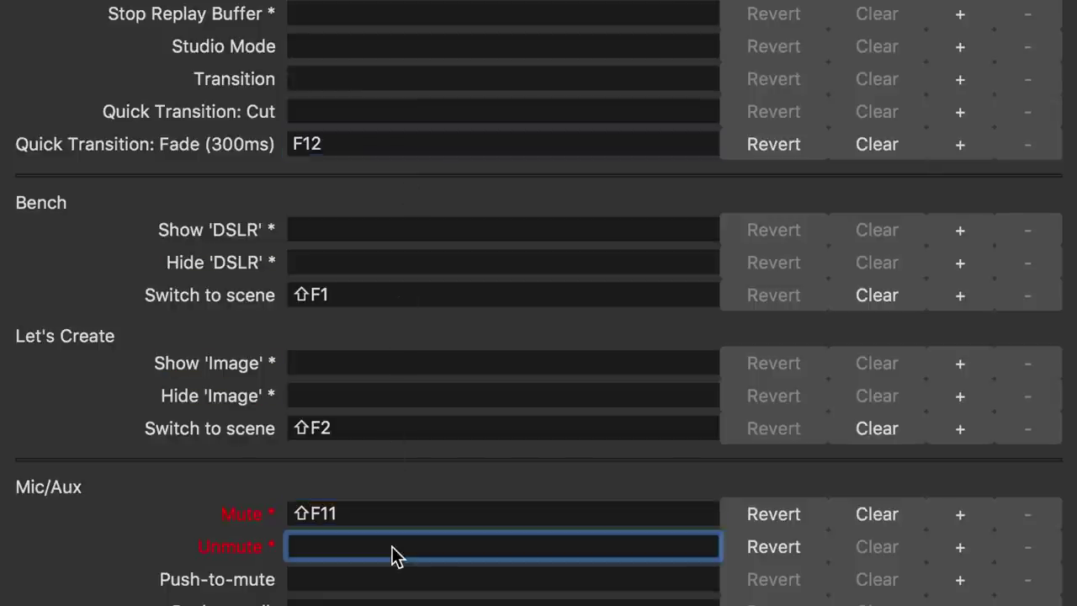
{"action": "key", "text": "shift+F11"}
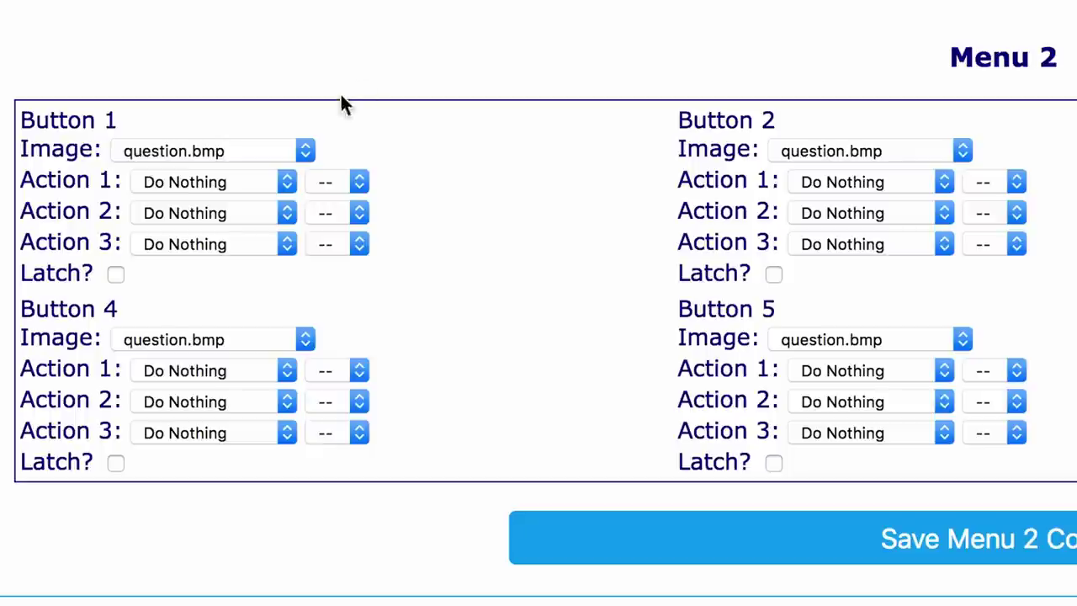
Step: In the FreeTouchDeck Configurator, set Menu 2's Button 1 image to dslr.bmp and its Action 1 to Option Keys Left Shift
{"action": "left_click", "coordinate": [290, 150]}
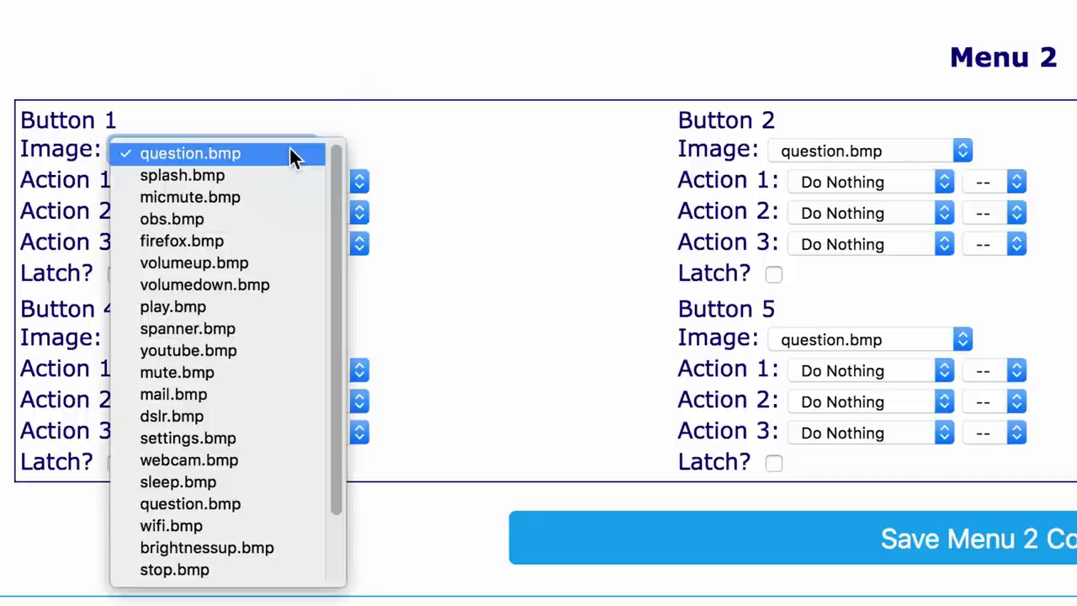
{"action": "left_click", "coordinate": [241, 416]}
{"action": "left_click", "coordinate": [268, 192]}
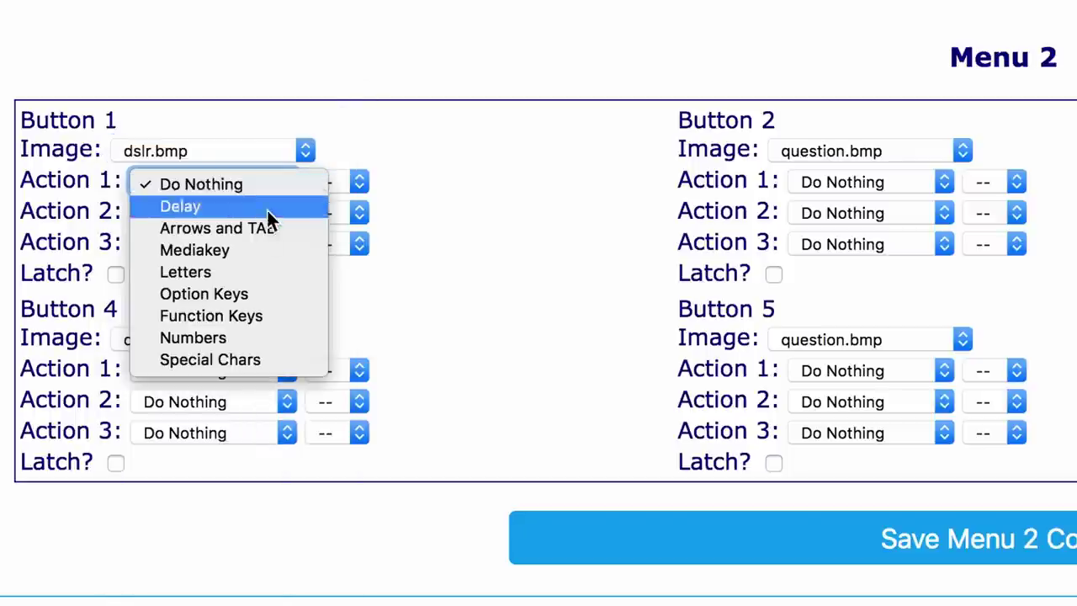
{"action": "left_click", "coordinate": [267, 293]}
{"action": "left_click", "coordinate": [372, 182]}
{"action": "left_click", "coordinate": [377, 205]}
Step: Set Button 1's Action 2 to Function Keys F1 and its Action 3 to Function Keys F12
{"action": "left_click", "coordinate": [270, 213]}
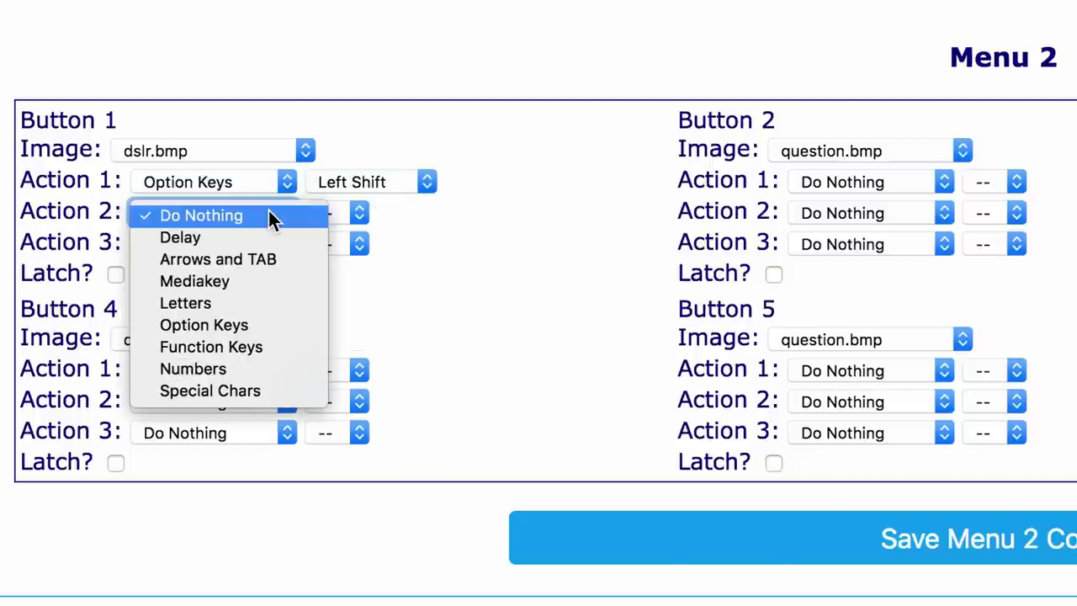
{"action": "left_click", "coordinate": [277, 347]}
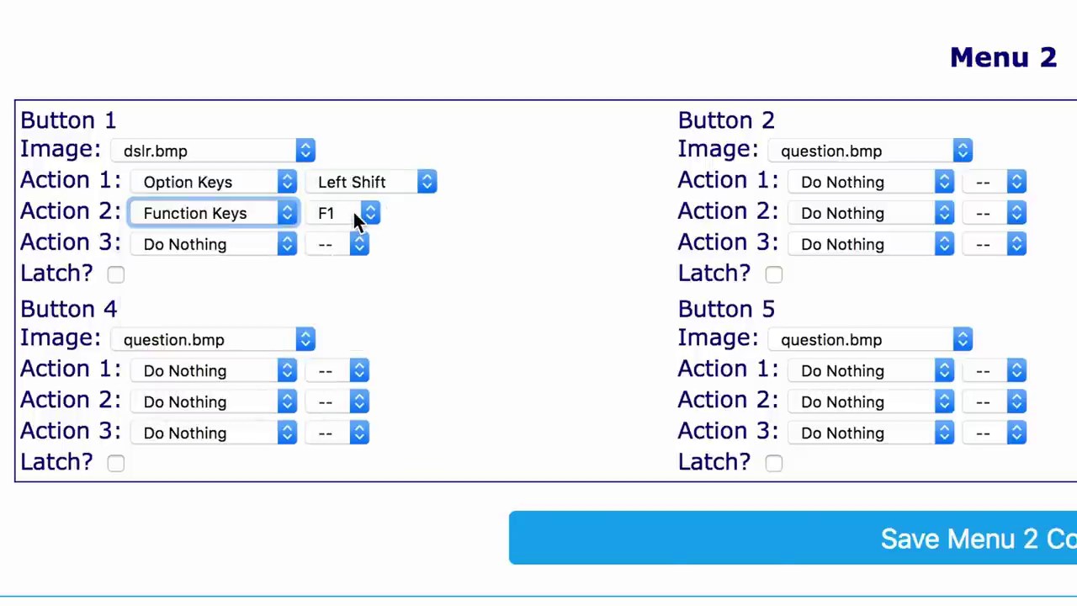
{"action": "left_click", "coordinate": [247, 243]}
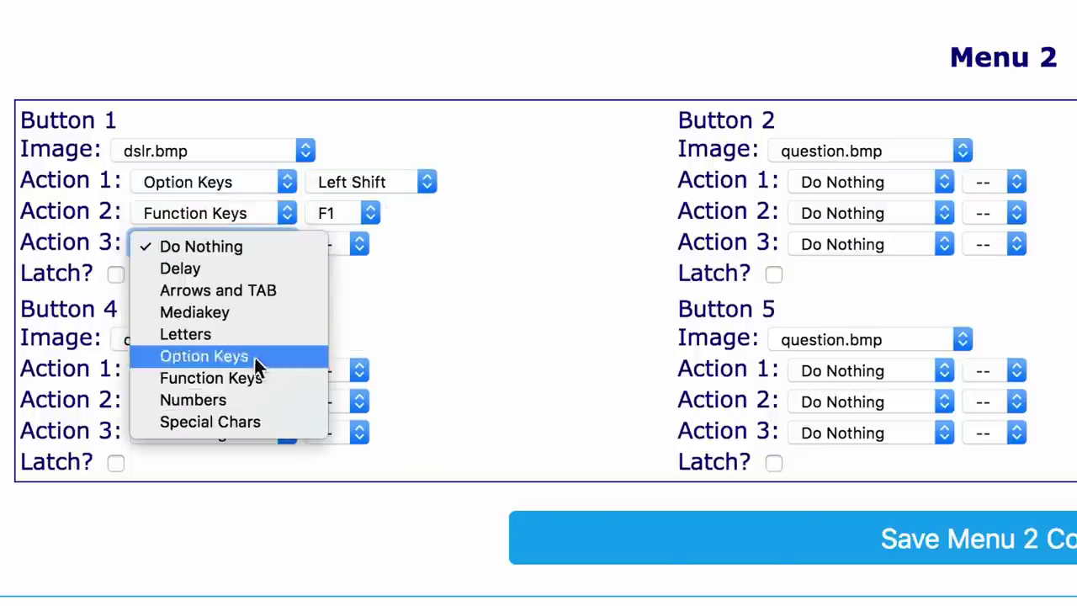
{"action": "left_click", "coordinate": [255, 377]}
{"action": "left_click", "coordinate": [346, 244]}
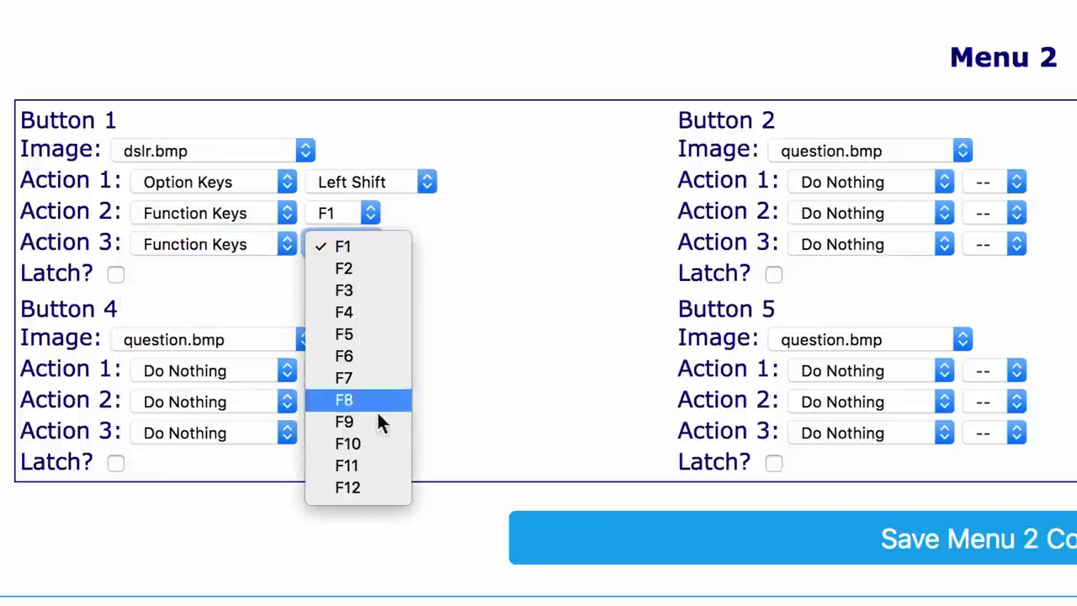
{"action": "left_click", "coordinate": [377, 488]}
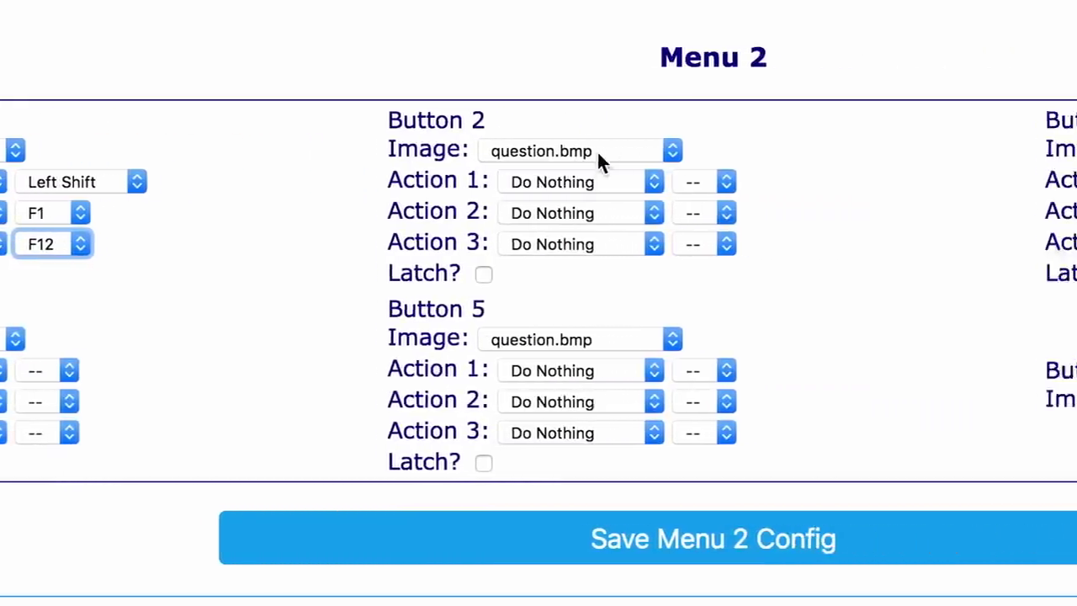
Step: Set Menu 2's Button 2 image to splash.bmp and its Action 1 to Option Keys Left Shift
{"action": "left_click", "coordinate": [572, 151]}
{"action": "left_click", "coordinate": [565, 172]}
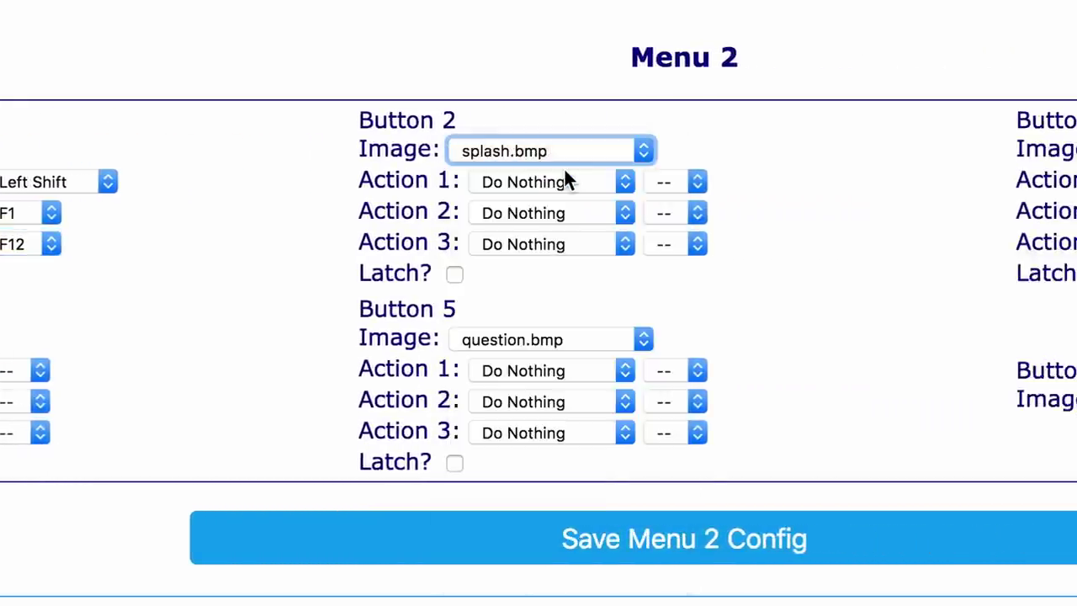
{"action": "left_click", "coordinate": [561, 182]}
{"action": "left_click", "coordinate": [580, 293]}
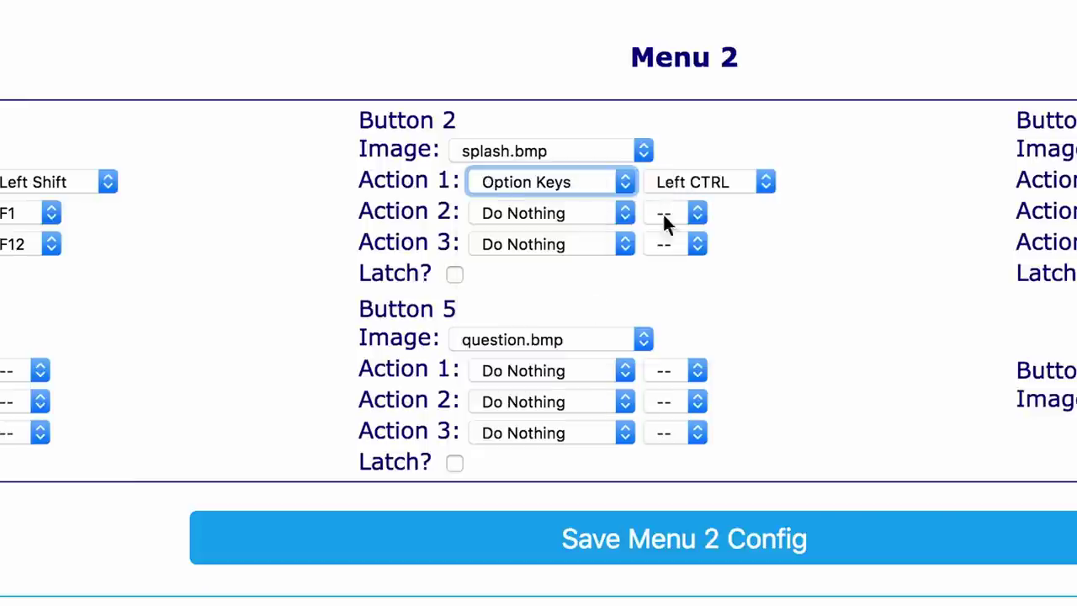
{"action": "left_click", "coordinate": [693, 182]}
{"action": "left_click", "coordinate": [699, 206]}
Step: Set Button 2's Action 2 to Function Keys F2 and its Action 3 to Function Keys F12
{"action": "left_click", "coordinate": [601, 215]}
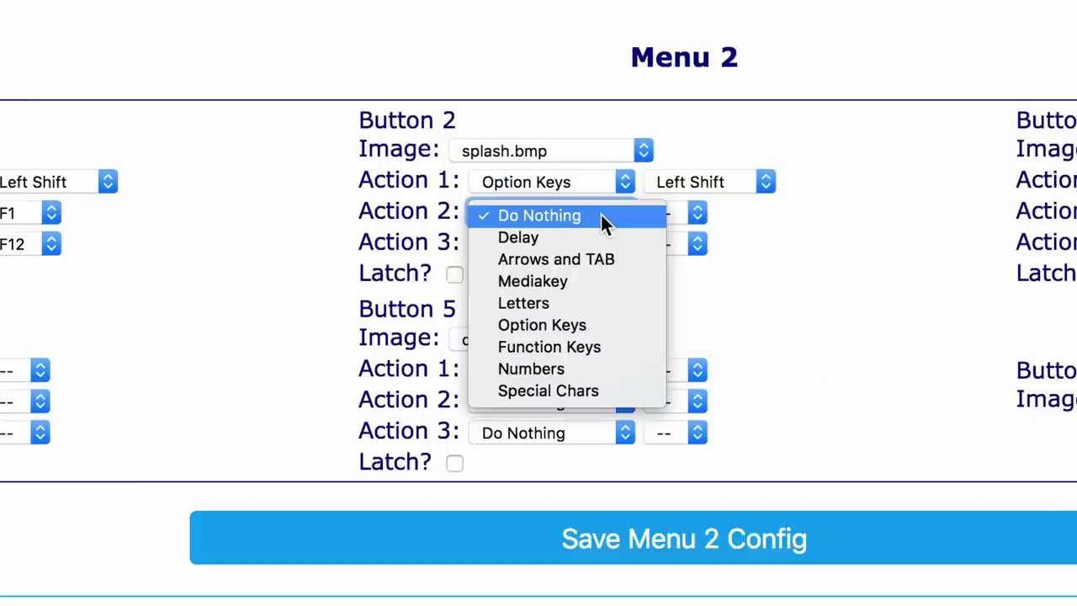
{"action": "left_click", "coordinate": [591, 348]}
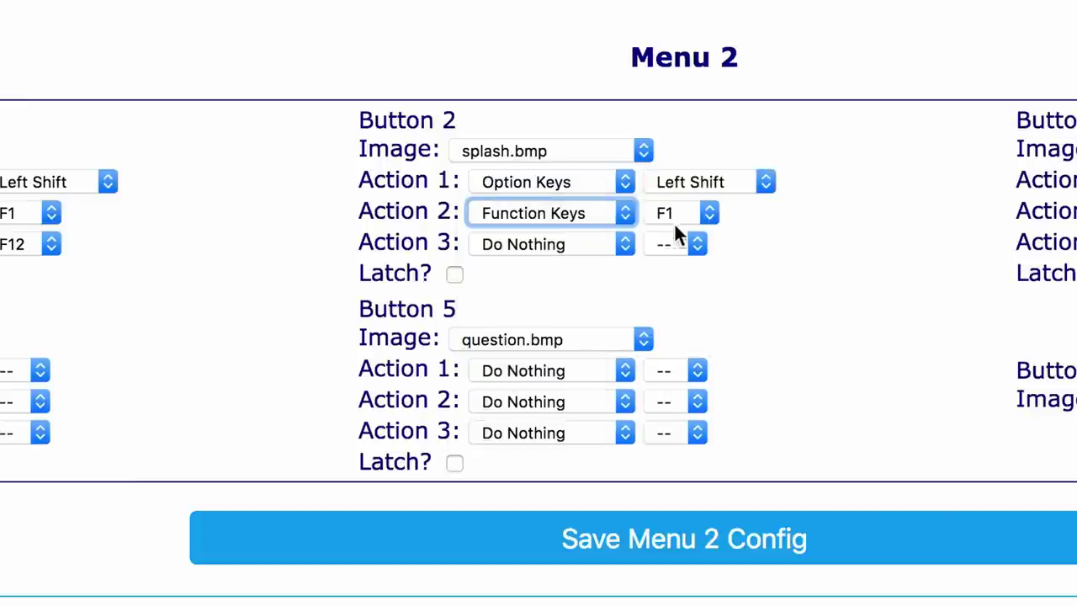
{"action": "left_click", "coordinate": [680, 216]}
{"action": "left_click", "coordinate": [682, 236]}
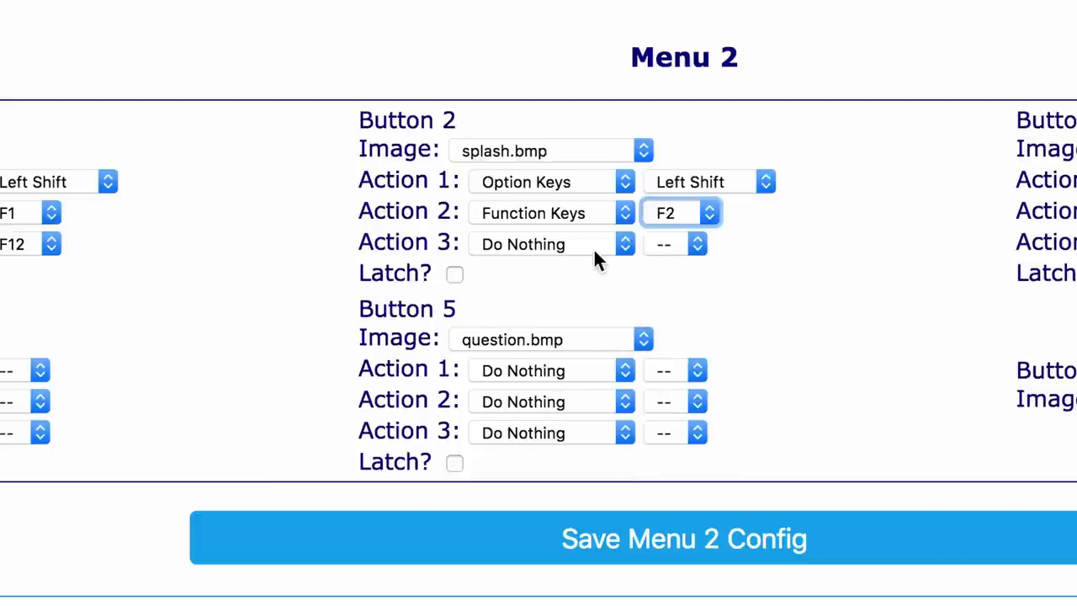
{"action": "left_click", "coordinate": [596, 249]}
{"action": "left_click", "coordinate": [599, 378]}
{"action": "left_click", "coordinate": [688, 241]}
{"action": "left_click", "coordinate": [685, 487]}
Step: Set Menu 2's Button 3 image to micmute.bmp and its Action 1 to Option Keys Left Shift
{"action": "left_click", "coordinate": [555, 151]}
{"action": "left_click", "coordinate": [558, 178]}
{"action": "left_click", "coordinate": [570, 182]}
{"action": "left_click", "coordinate": [599, 293]}
{"action": "left_click", "coordinate": [747, 183]}
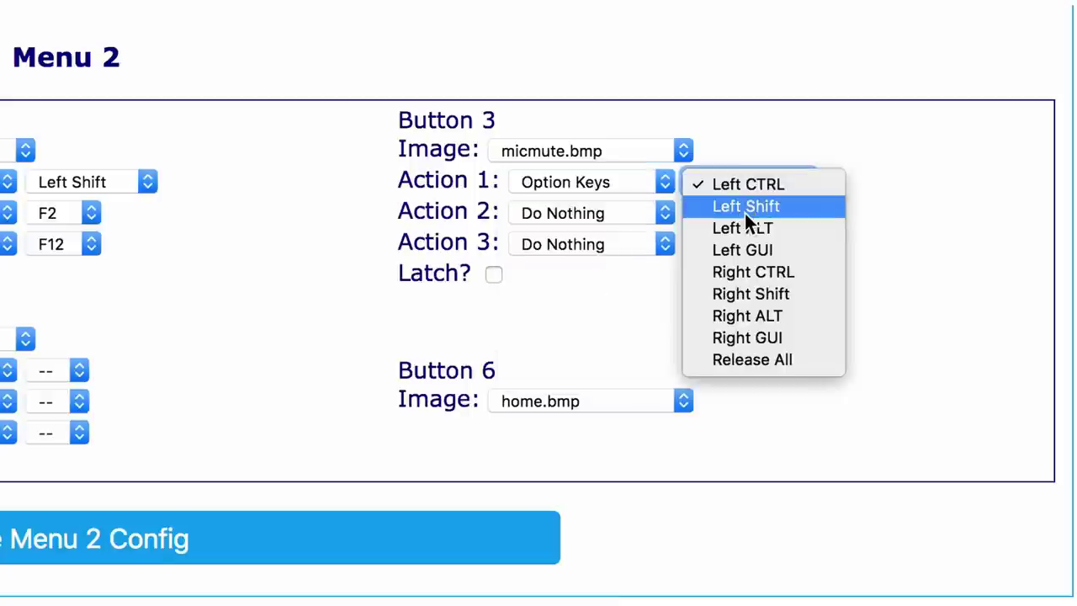
{"action": "left_click", "coordinate": [744, 206]}
Step: Set Button 3's Action 2 to Function Keys F11 and enable its Latch option
{"action": "left_click", "coordinate": [604, 213]}
{"action": "left_click", "coordinate": [629, 351]}
{"action": "left_click", "coordinate": [719, 213]}
{"action": "left_click", "coordinate": [756, 426]}
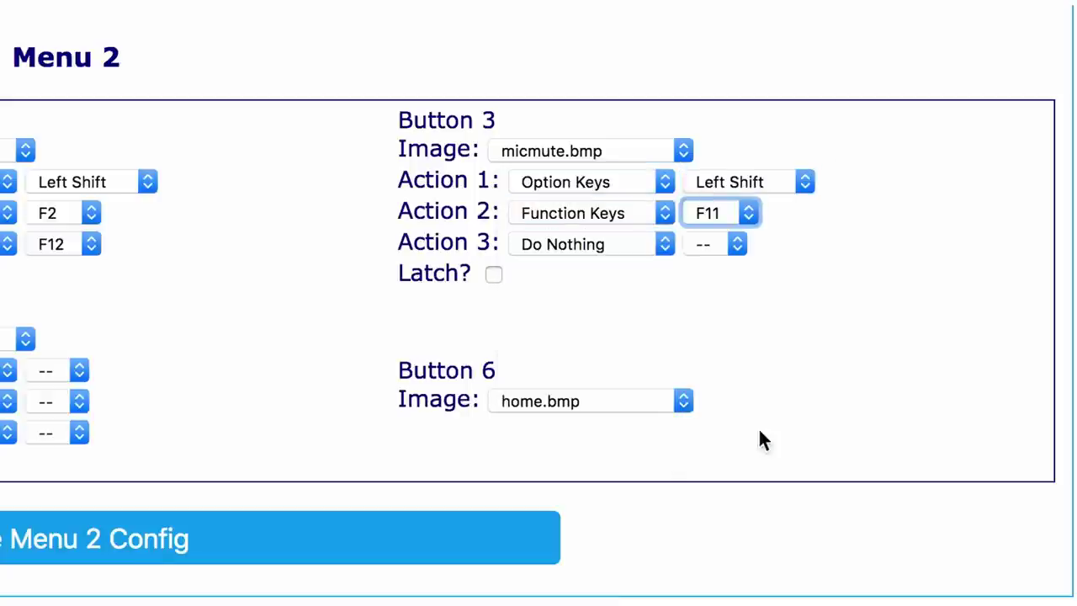
{"action": "left_click", "coordinate": [756, 431]}
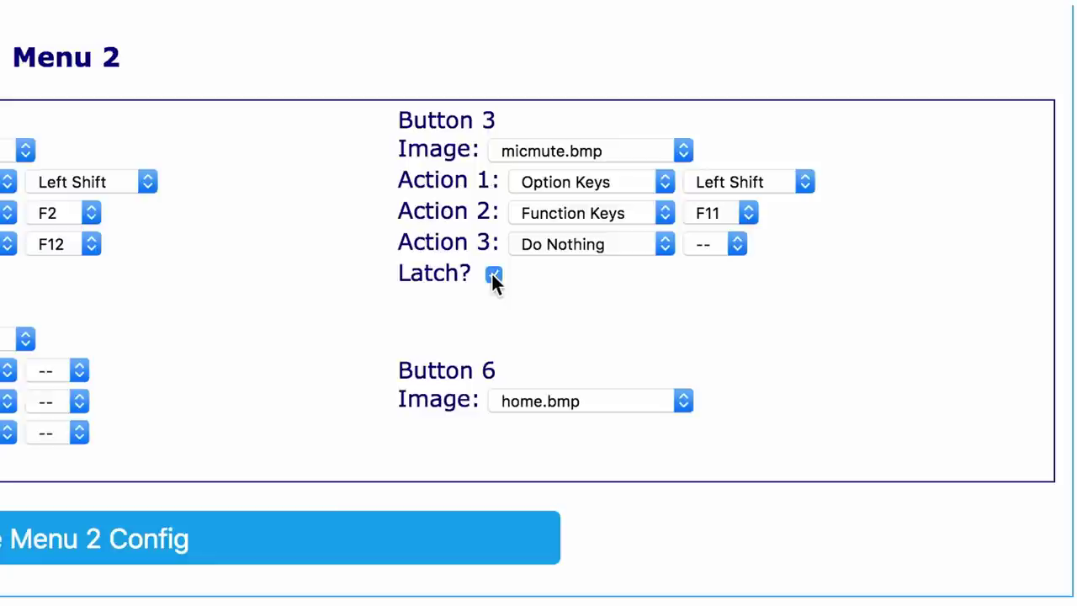
Step: Open the Latch Colour picker in the general settings, and save the Menu 2 configuration
{"action": "left_click", "coordinate": [578, 165]}
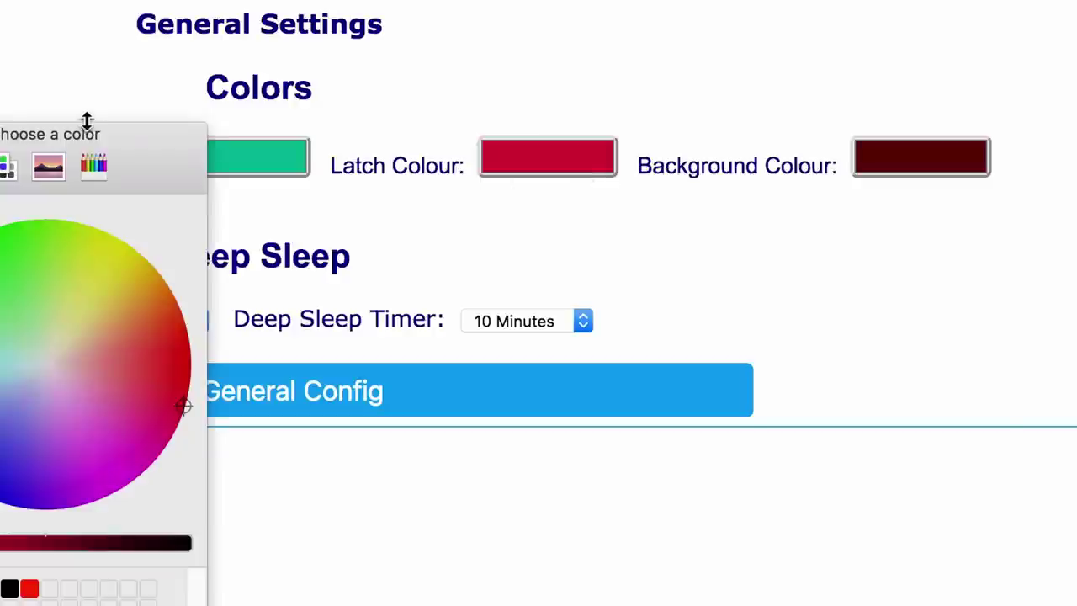
{"action": "left_click_drag", "start_coordinate": [112, 141], "coordinate": [360, 80]}
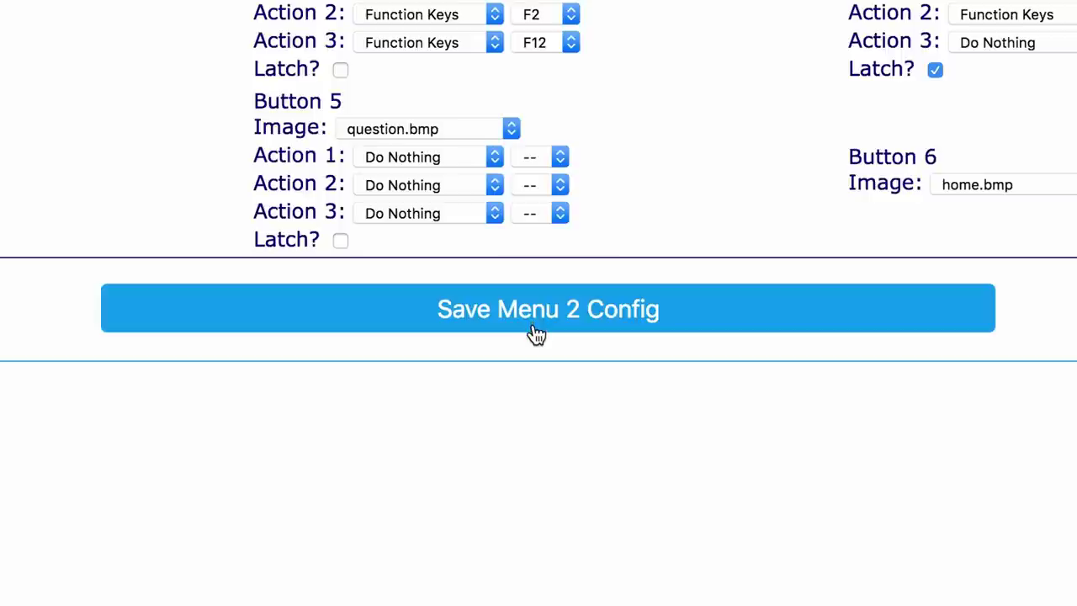
{"action": "left_click", "coordinate": [537, 333]}
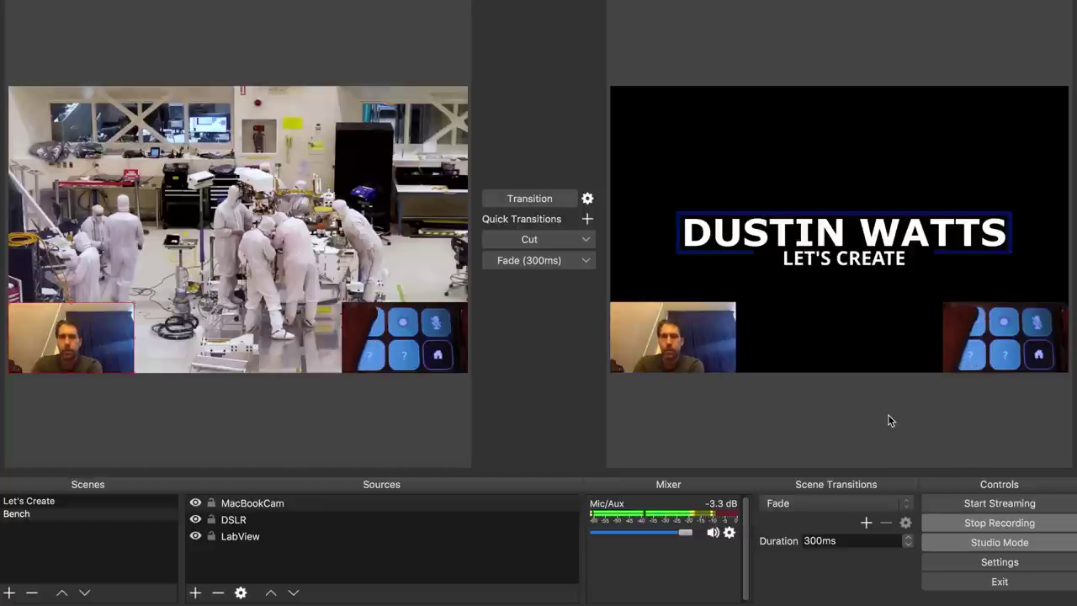
Step: In OBS, fade the output to the Bench scene and back to Let's Create, and mute and unmute Mic/Aux
{"action": "key", "text": "ctrl+t"}
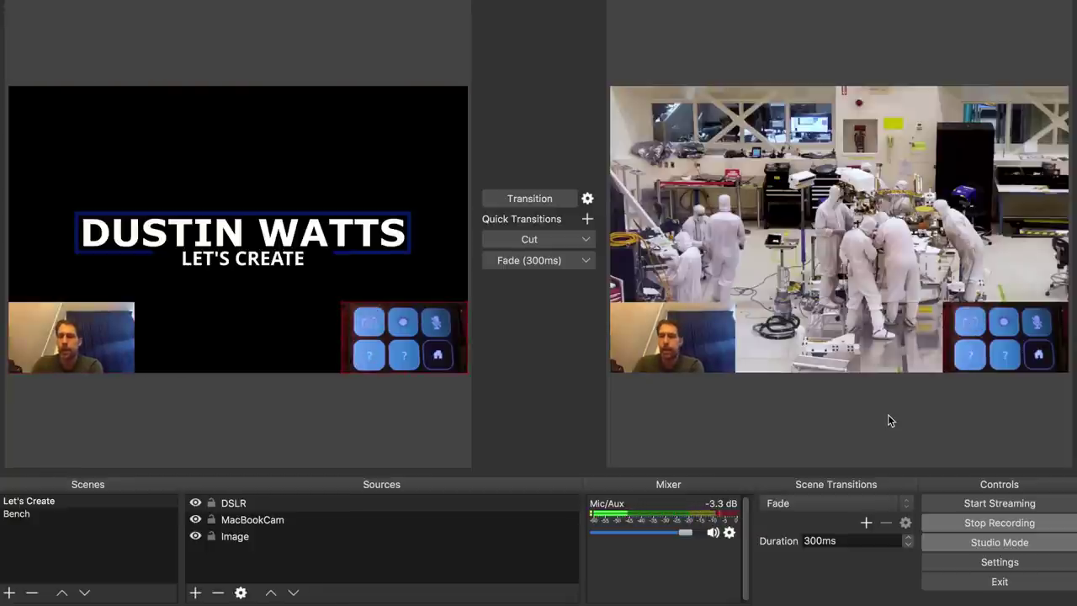
{"action": "key", "text": "ctrl+t"}
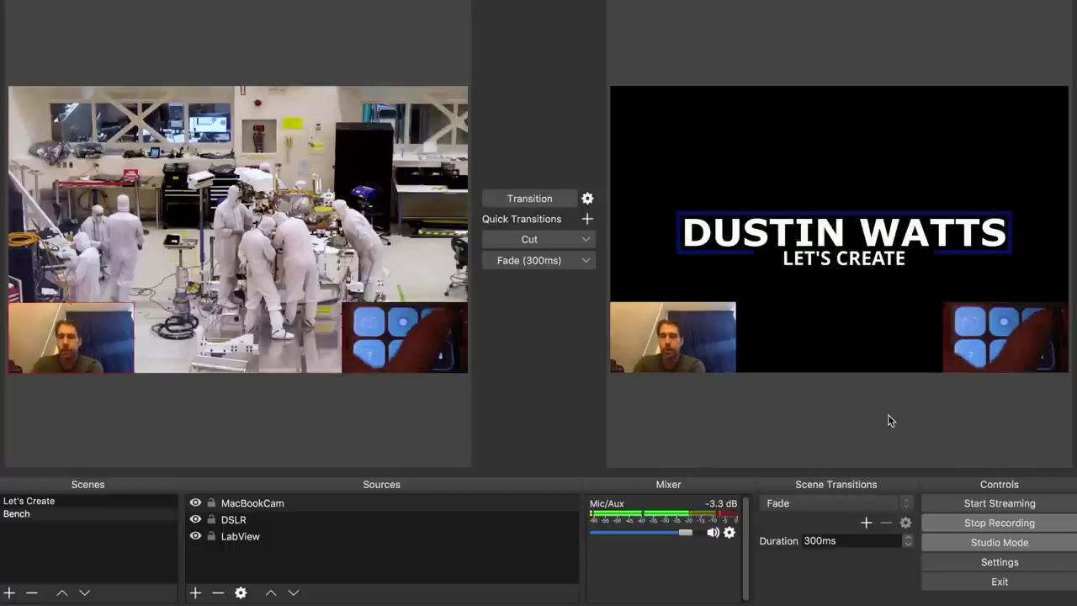
{"action": "key", "text": "ctrl+m"}
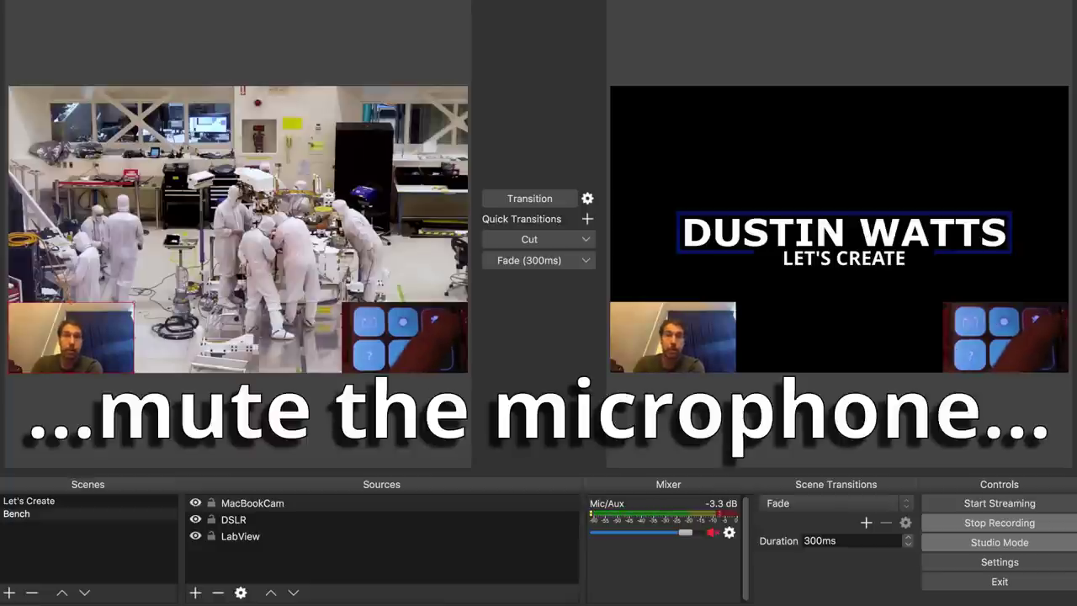
{"action": "key", "text": "ctrl+m"}
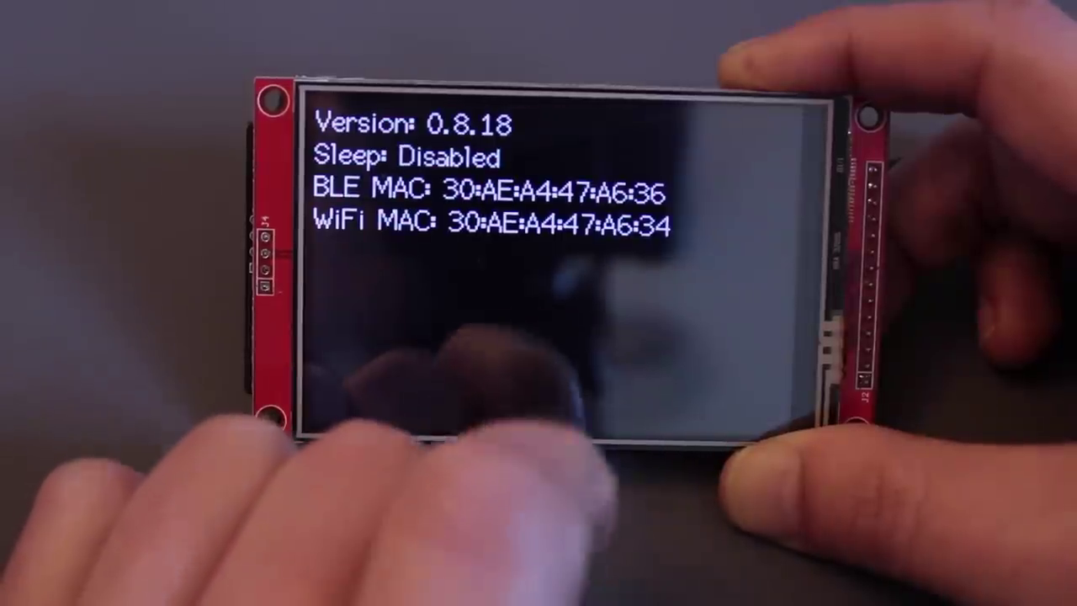
{"action": "left_click", "coordinate": [606, 287]}
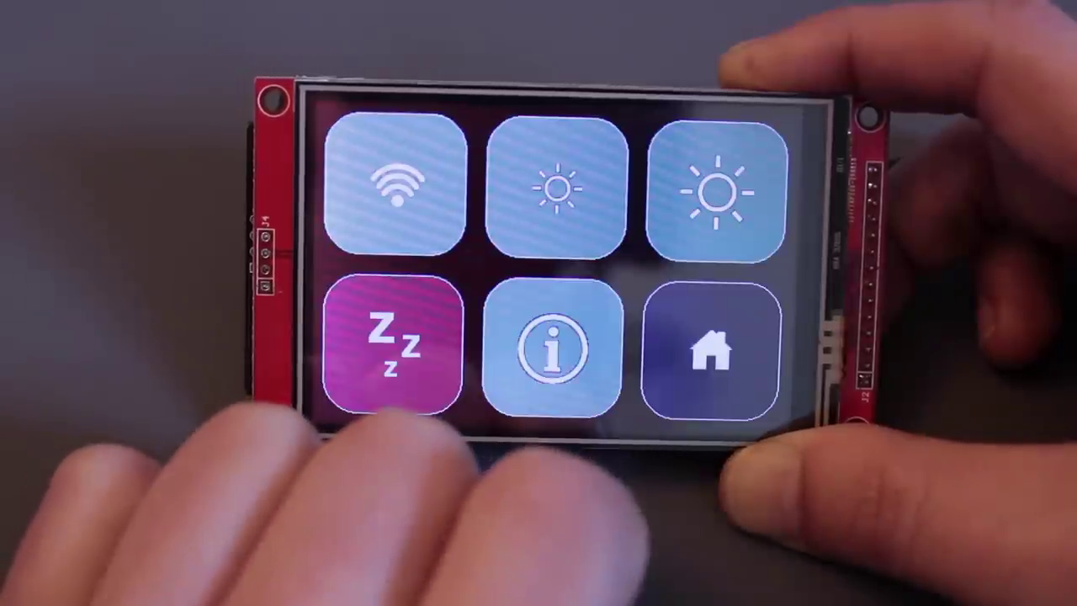